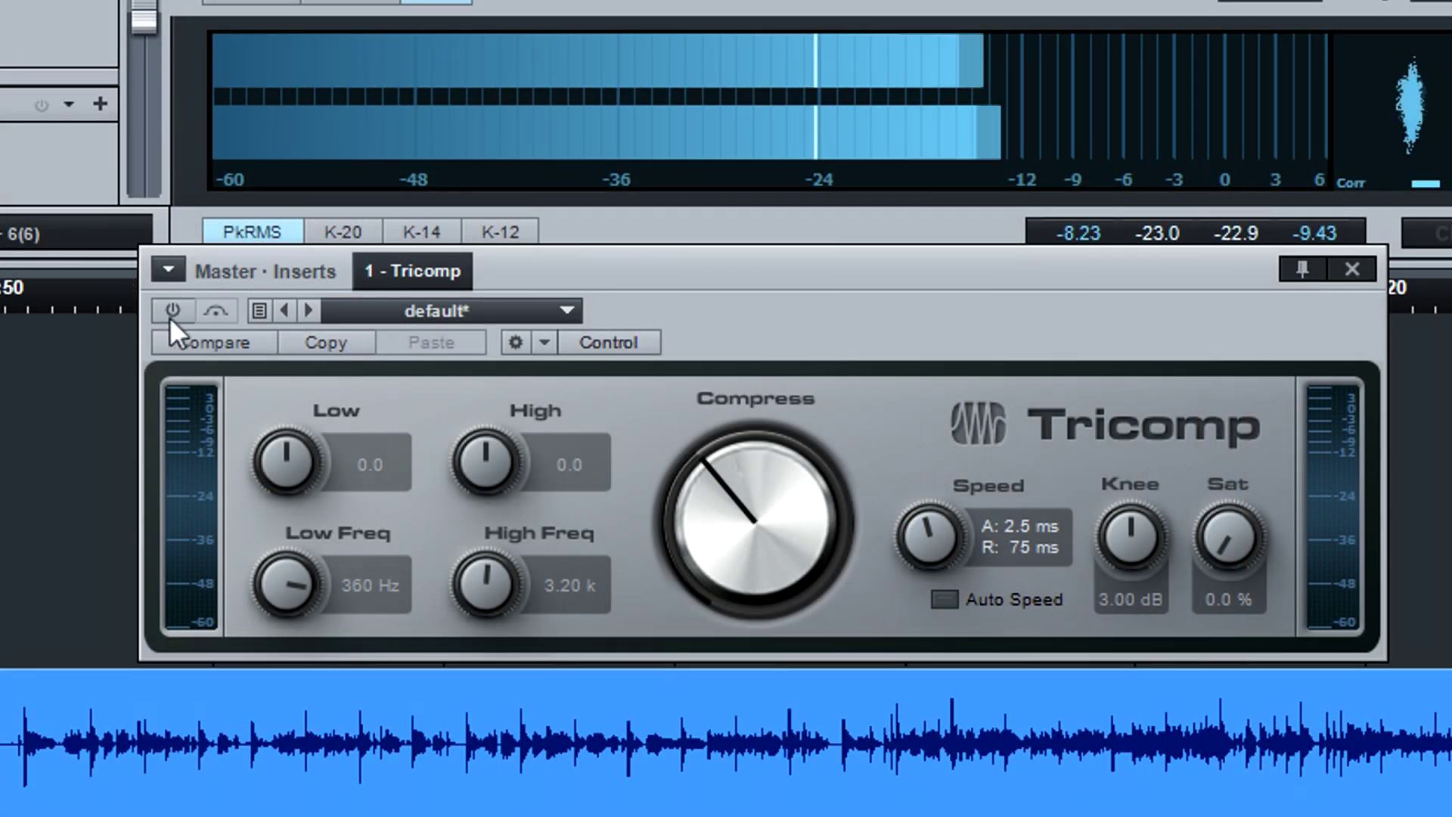
# Switch on the Tricomp to audition its effect on the playing track.
pyautogui.click(173, 311)
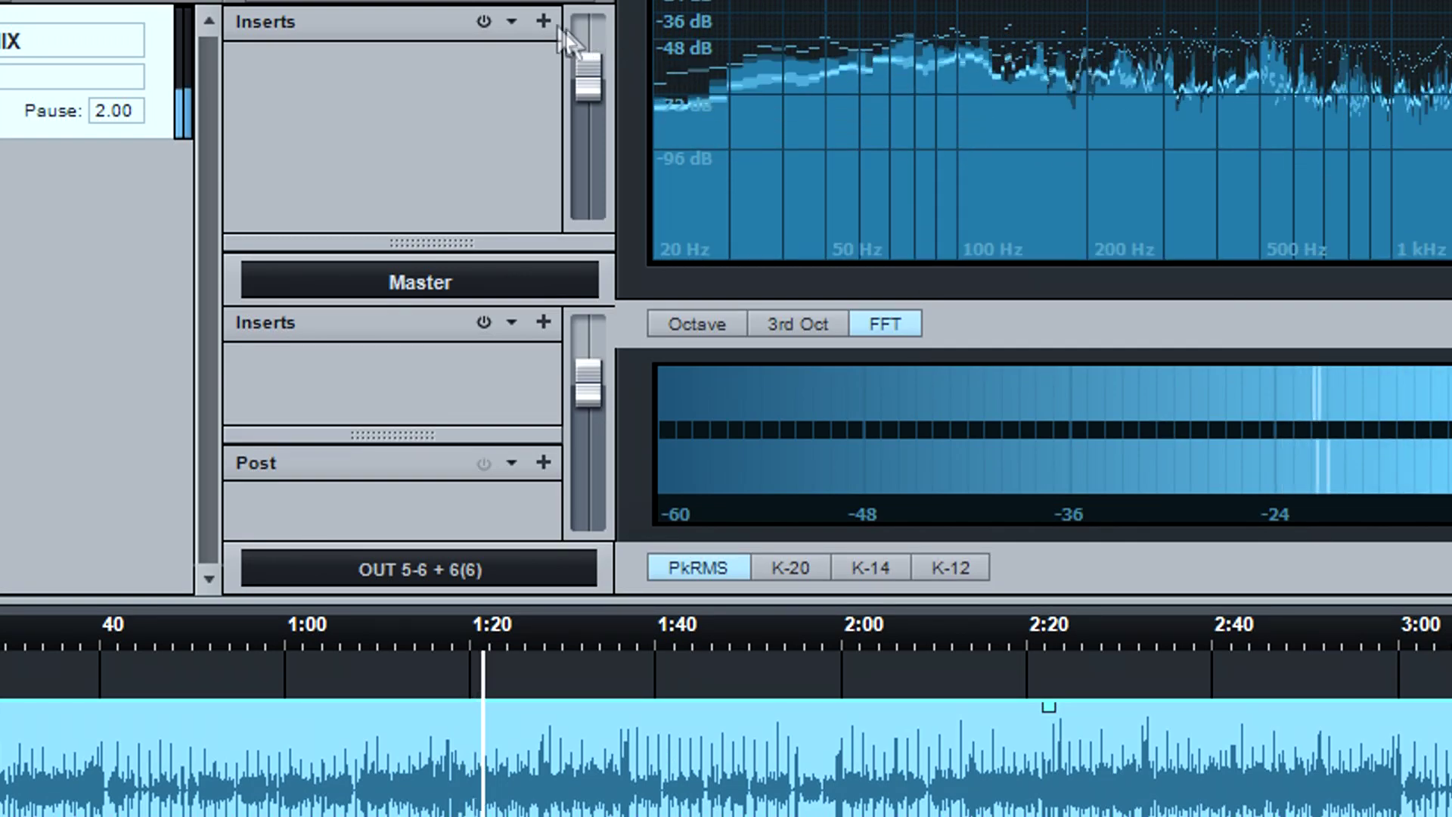
# Insert a Limiter on the GUVNOR REMIX channel, opening its editor at default settings.
pyautogui.click(544, 21)
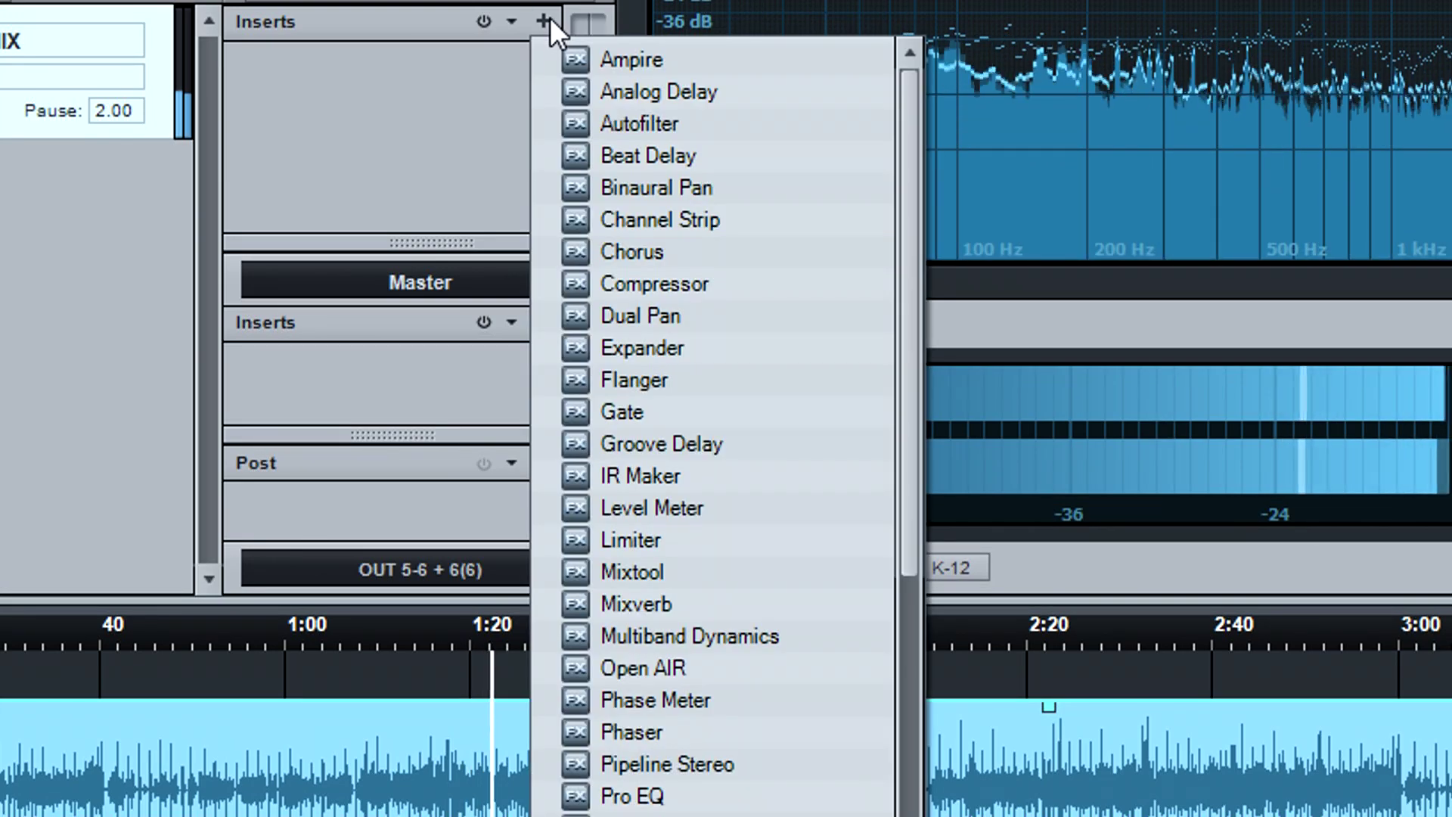
pyautogui.click(583, 533)
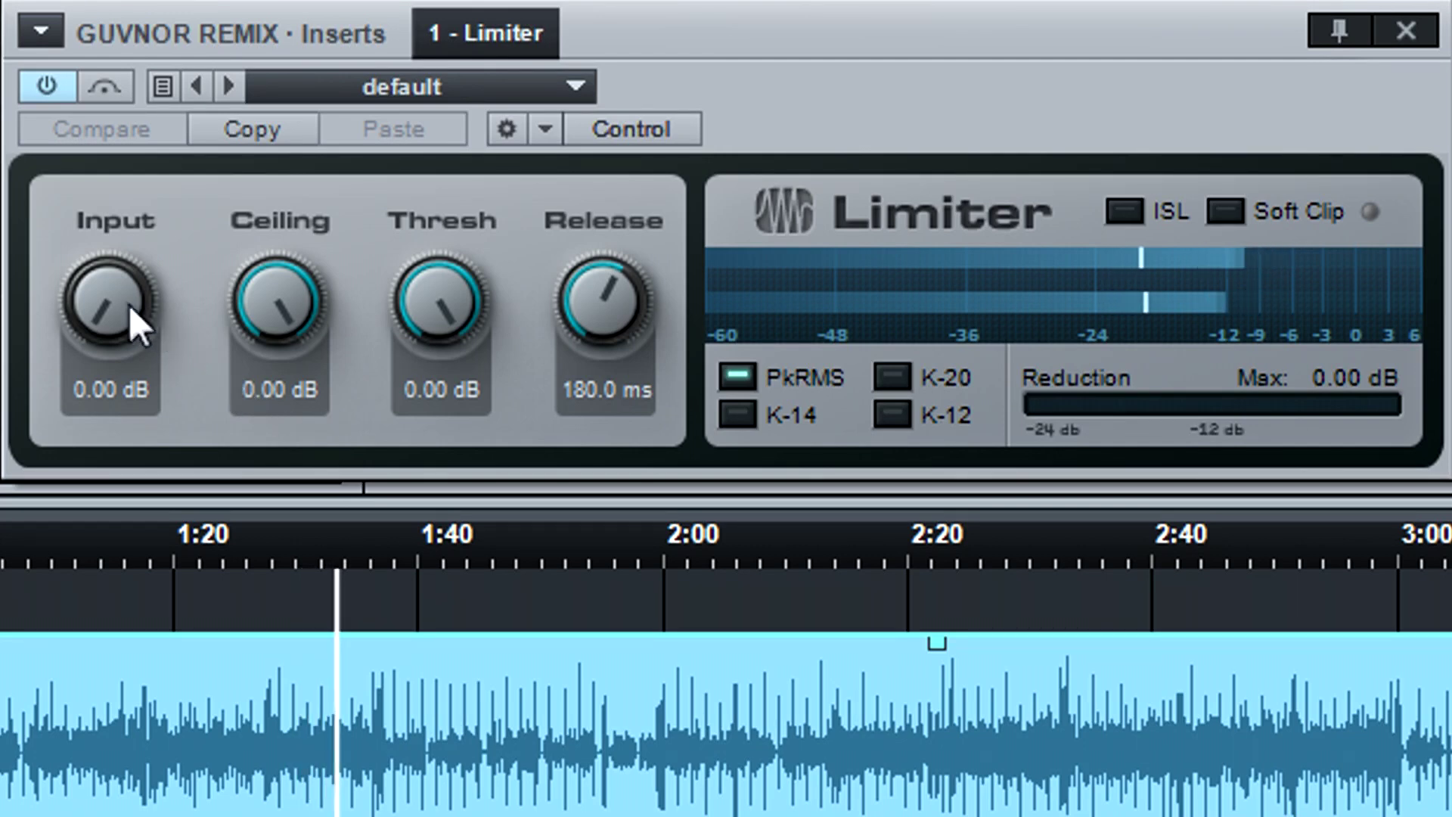
# Set the Limiter's Input to 9.63 dB, Ceiling to -0.06 dB and Threshold to -2.64 dB.
pyautogui.moveTo(117, 298); pyautogui.dragTo(93, 204)
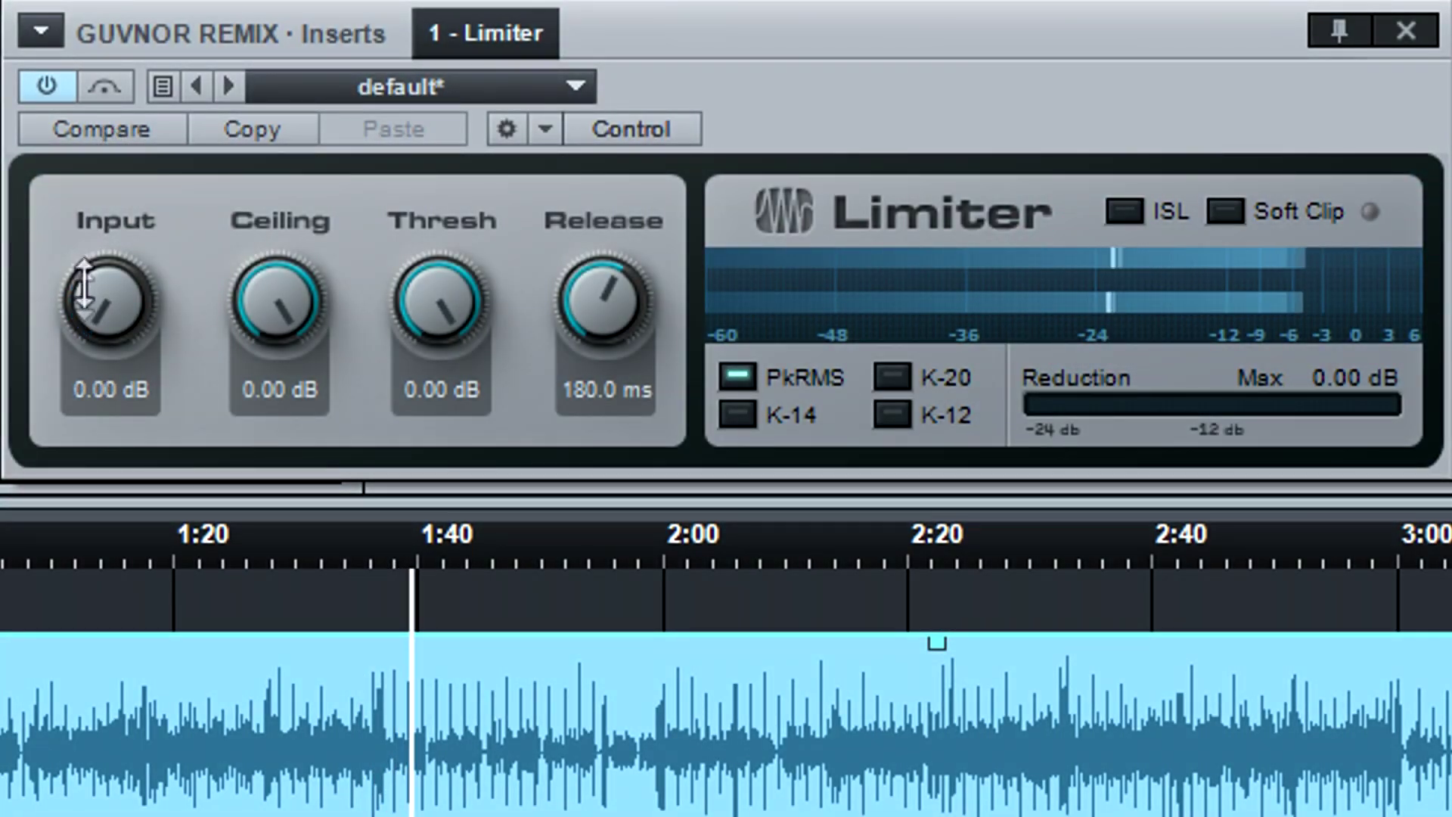
pyautogui.moveTo(277, 302); pyautogui.dragTo(288, 187)
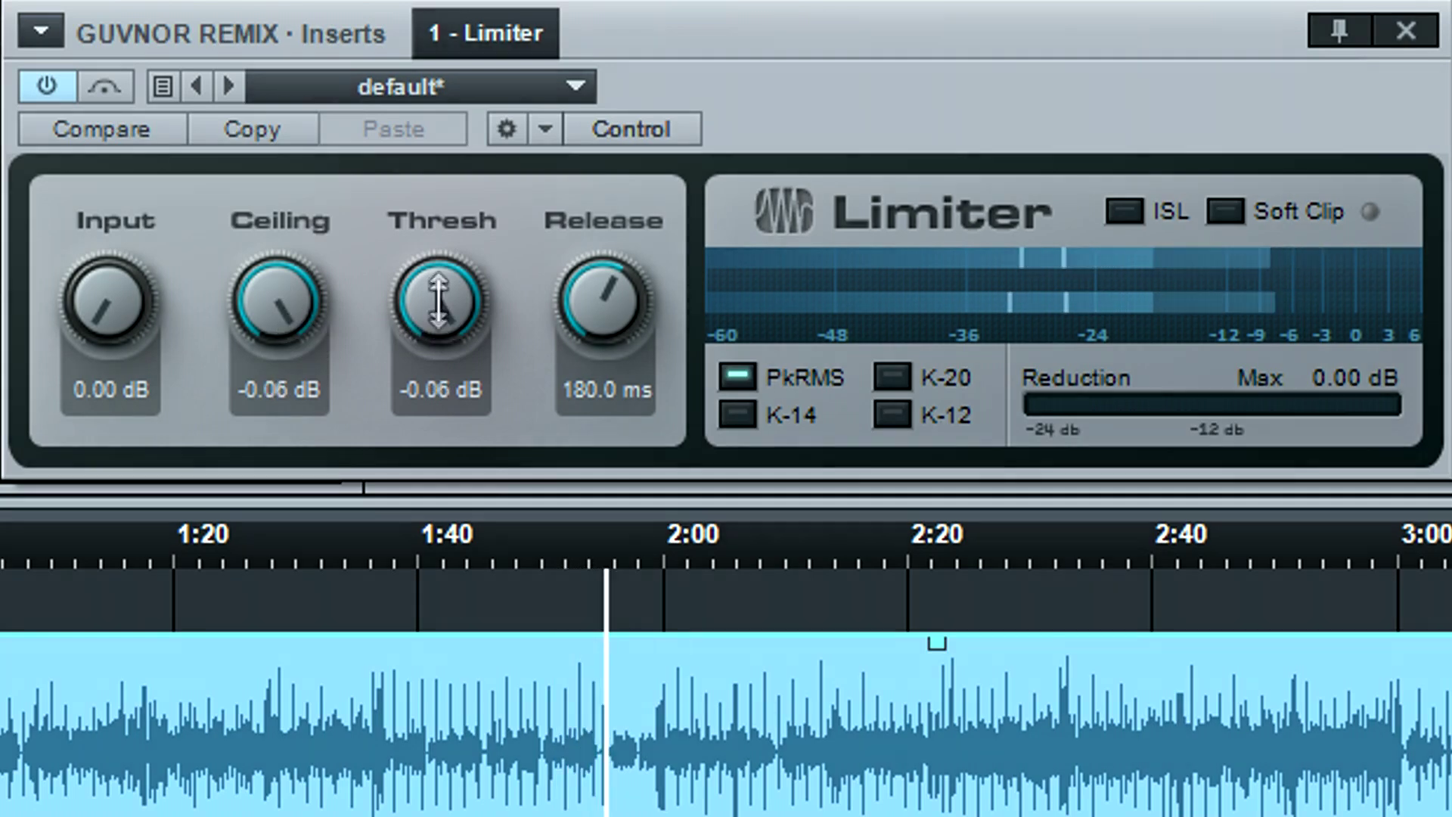
pyautogui.moveTo(438, 298); pyautogui.dragTo(436, 329)
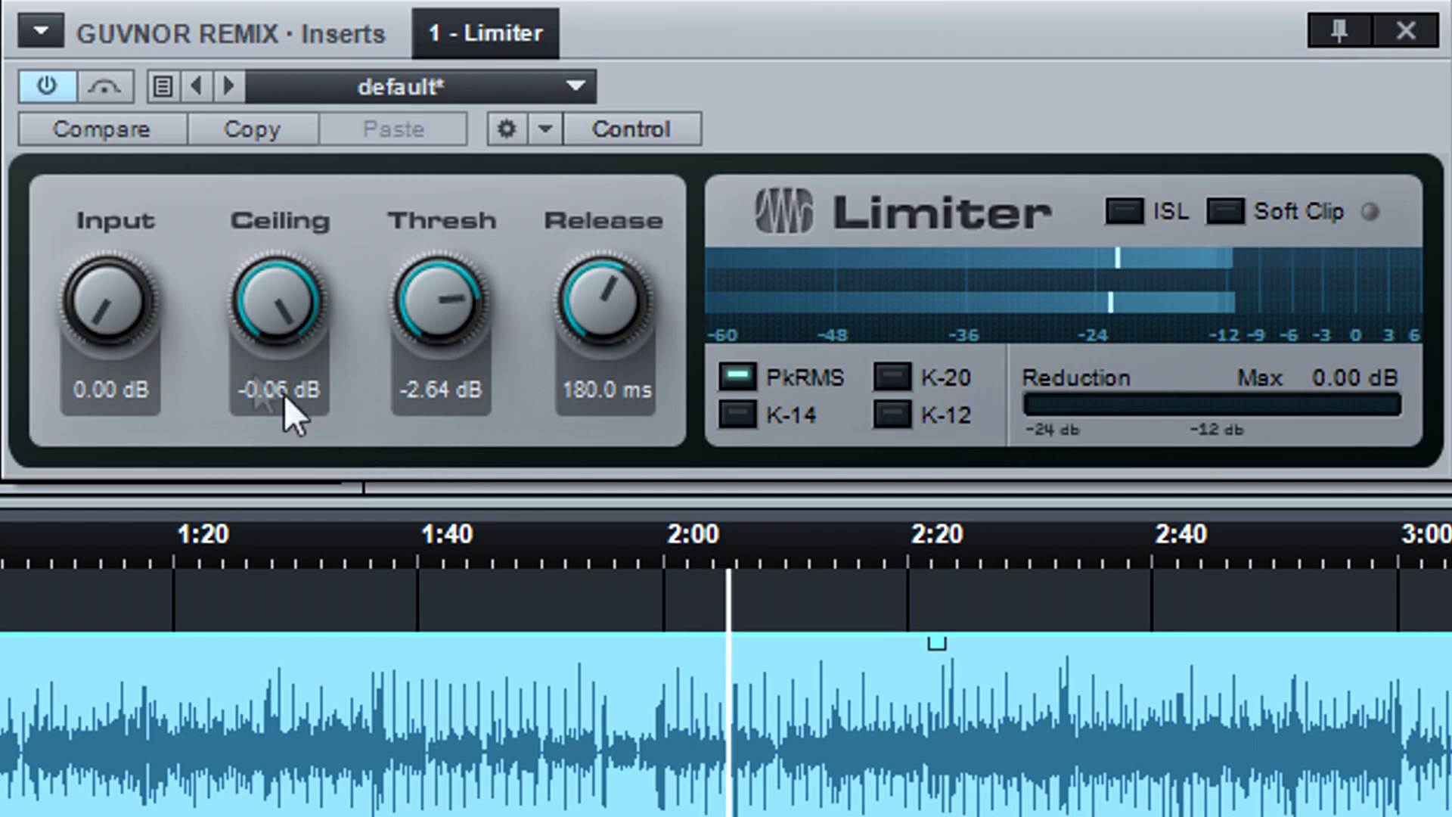
pyautogui.moveTo(110, 309); pyautogui.dragTo(110, 283)
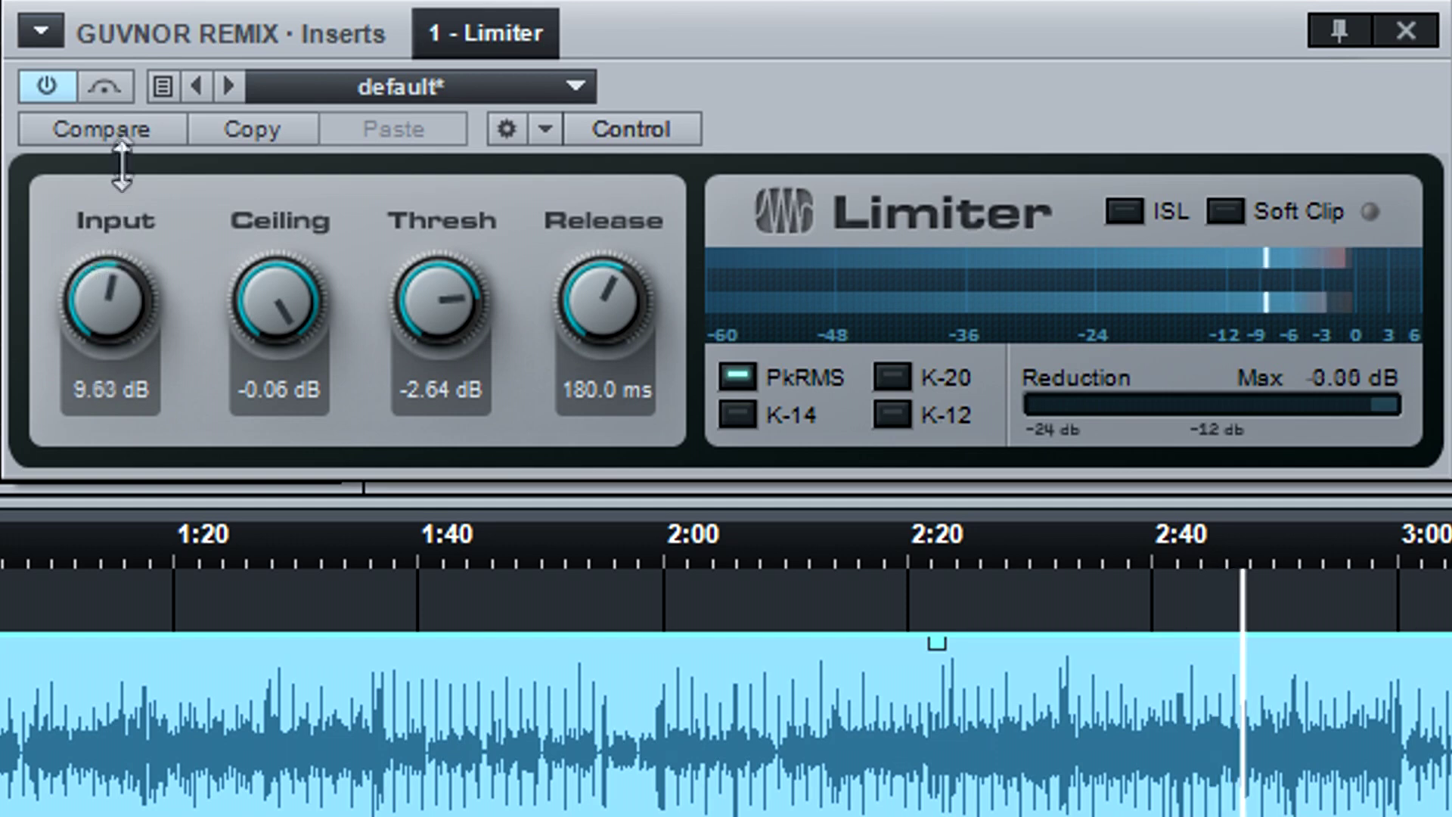
# Push the Limiter Input past 16 dB, then settle it back at 4.50 dB.
pyautogui.moveTo(121, 165); pyautogui.dragTo(130, 85)
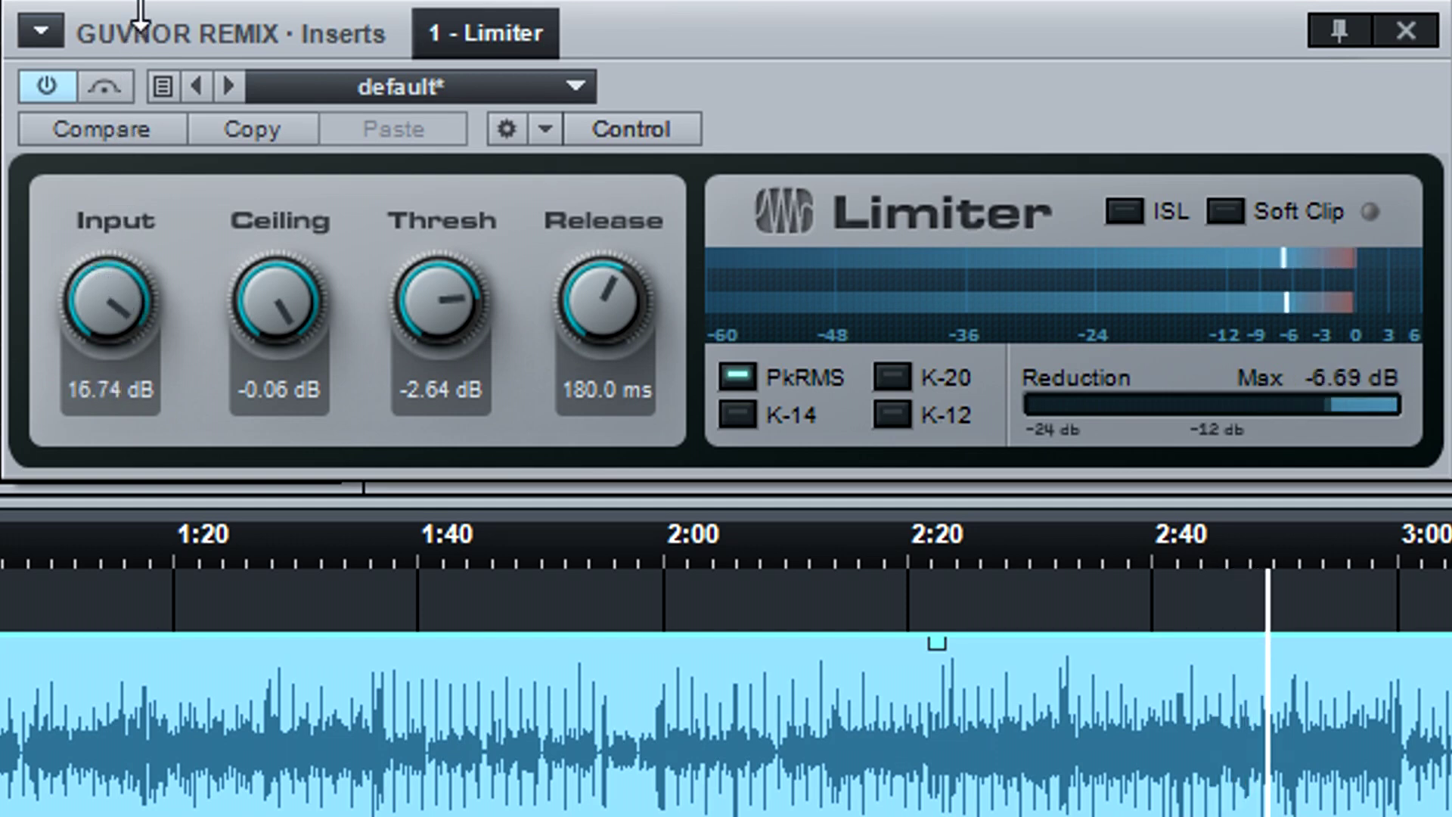
pyautogui.moveTo(140, 12); pyautogui.dragTo(130, 225)
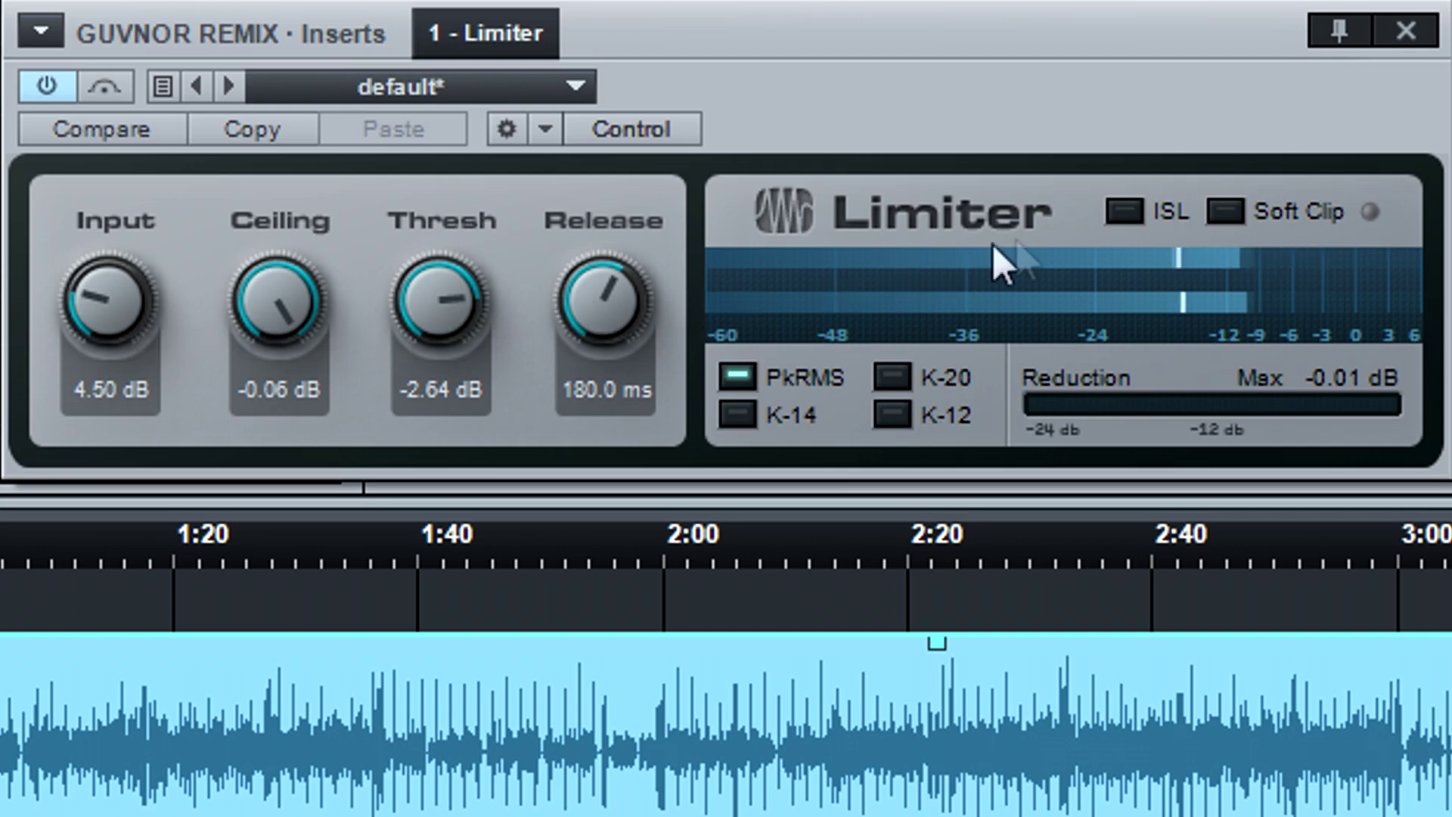
# Try inter-sample limiting on and off, then enable Soft Clip on the Limiter.
pyautogui.click(1130, 215)
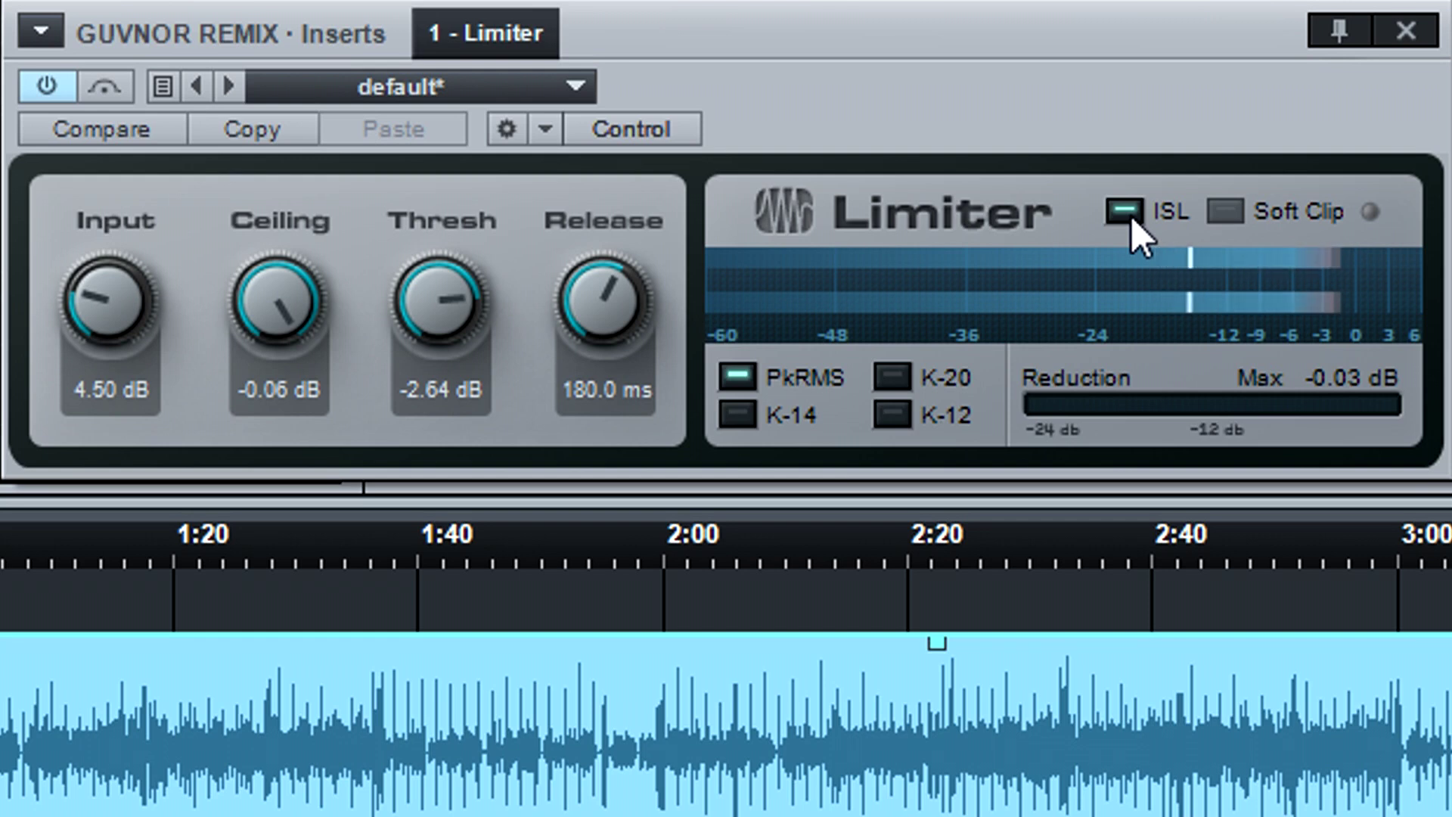
pyautogui.click(1125, 212)
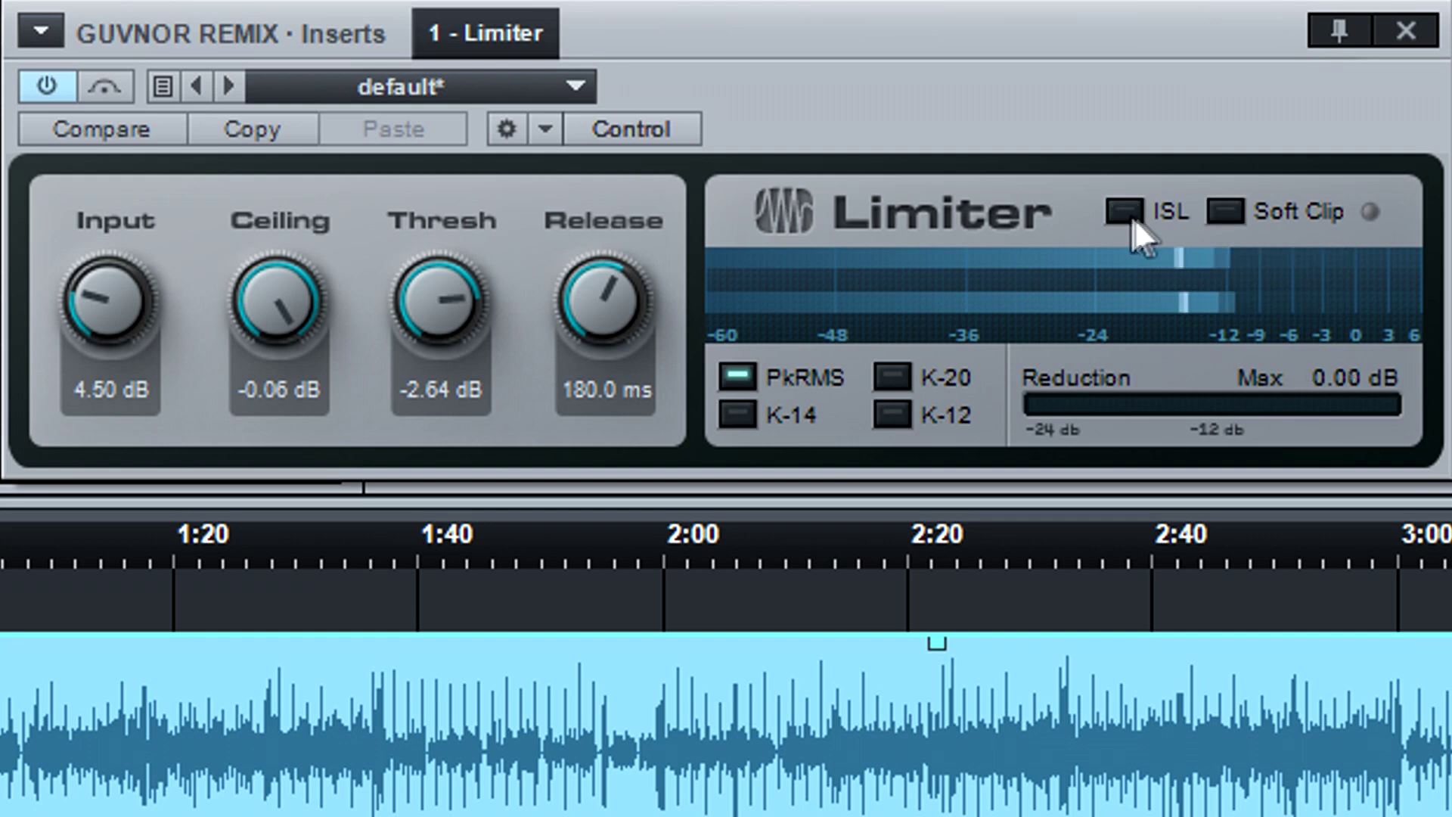
pyautogui.click(1225, 208)
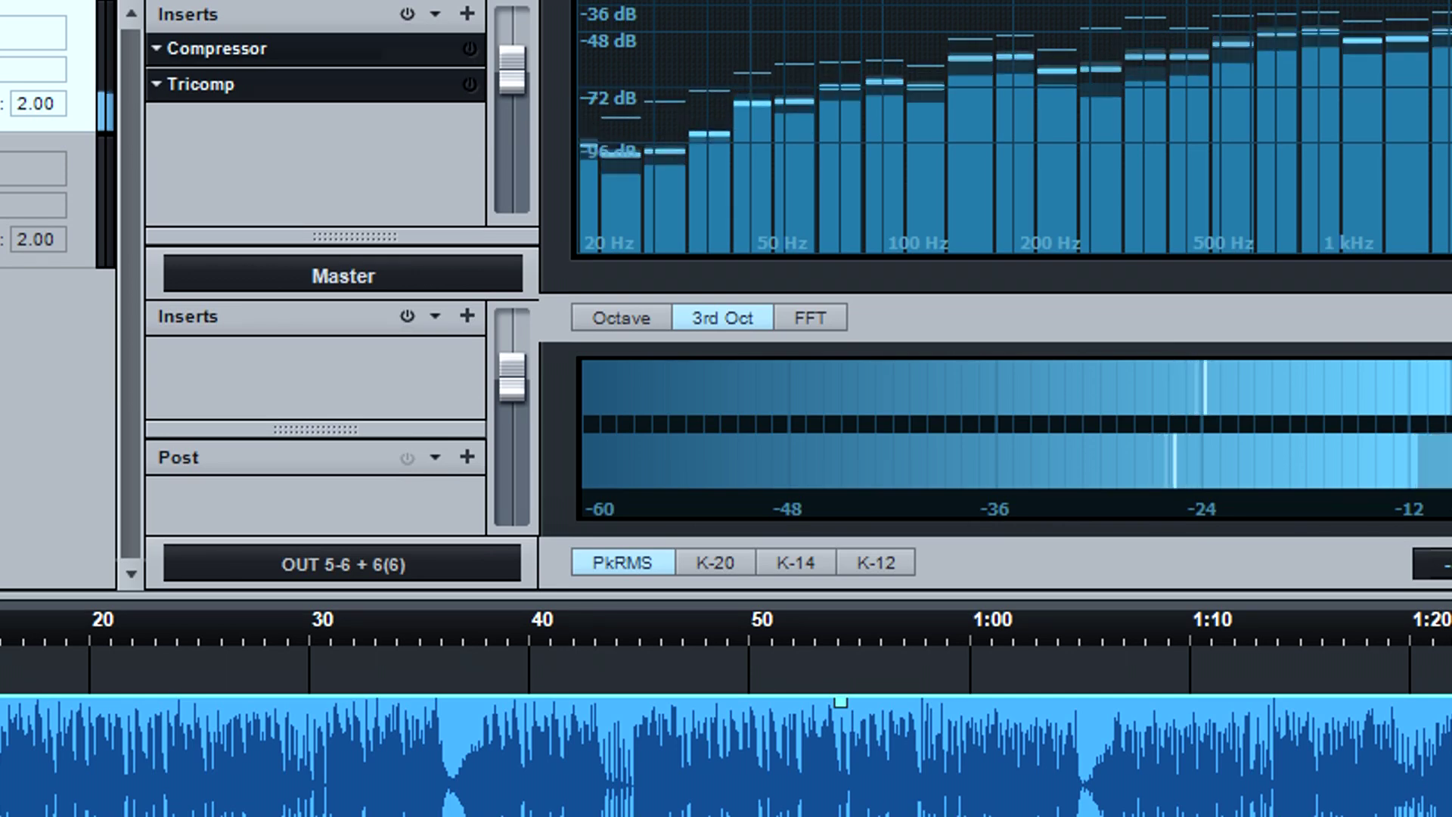
# Activate the Compressor, sweep its Threshold down and back up, then bypass it and close it.
pyautogui.doubleClick(367, 50)
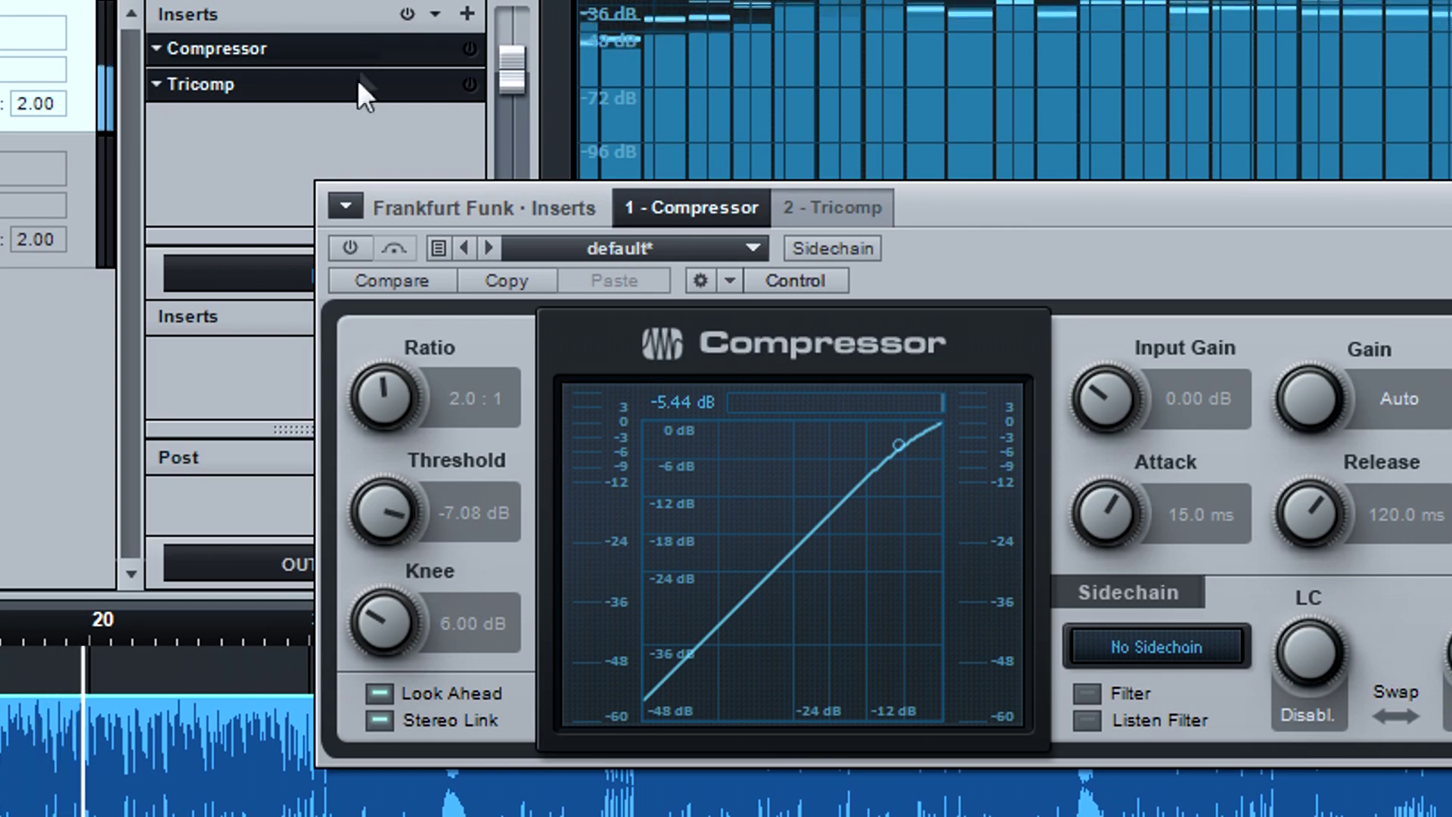
pyautogui.click(347, 249)
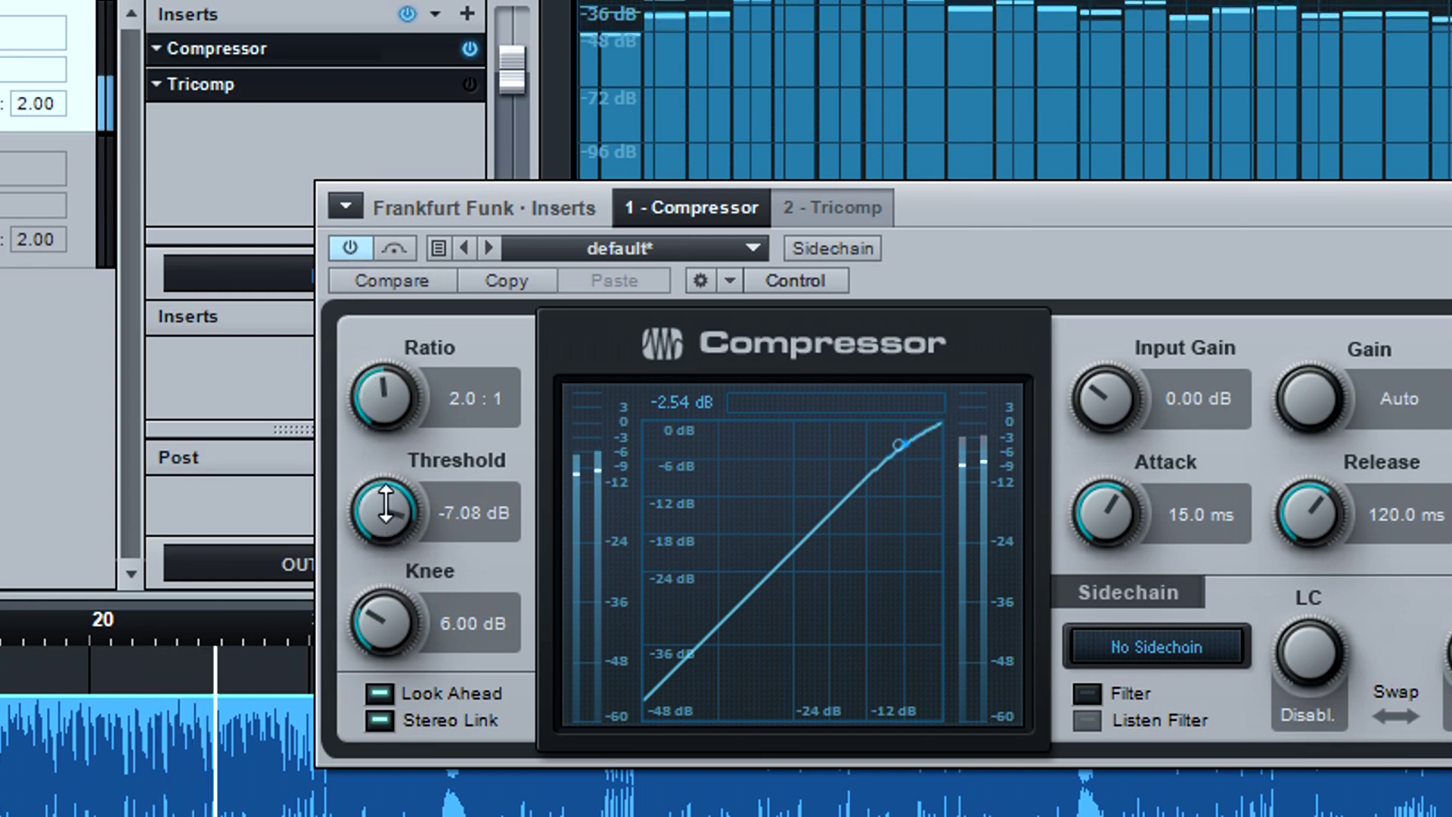
pyautogui.moveTo(385, 503); pyautogui.dragTo(397, 730)
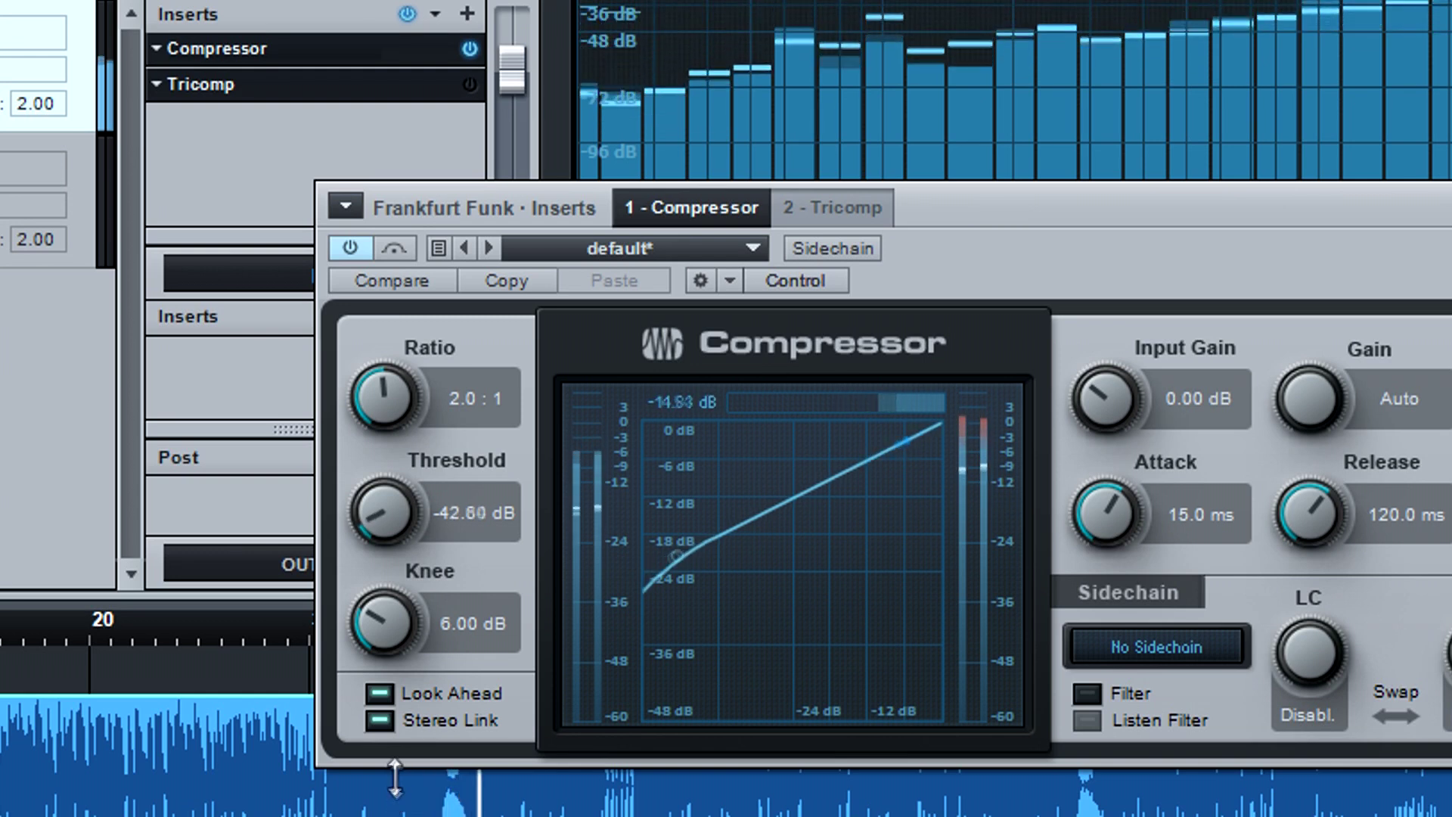
pyautogui.moveTo(388, 687); pyautogui.dragTo(387, 564)
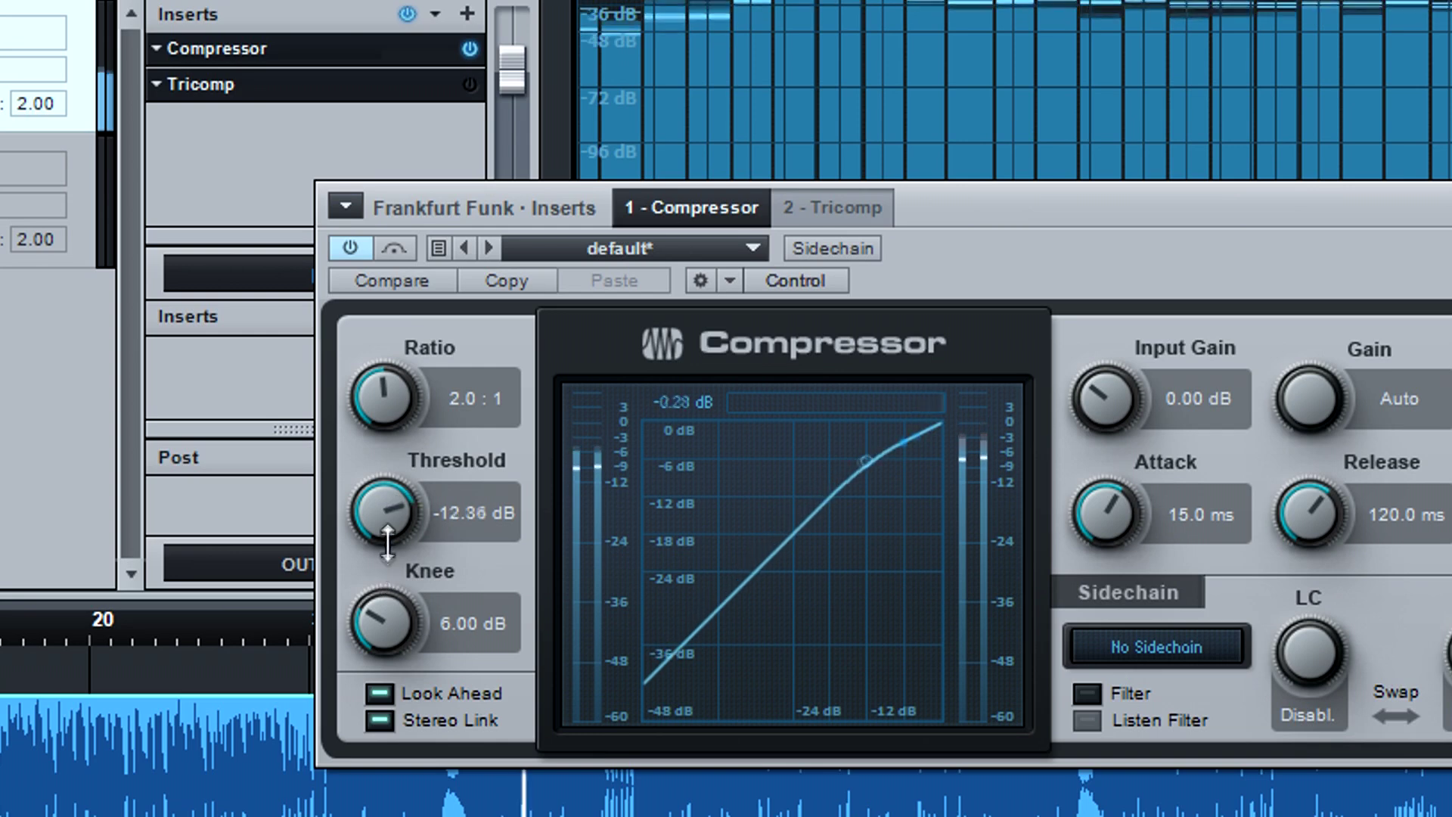
pyautogui.click(350, 248)
pyautogui.hotkey('ctrl', 'w')
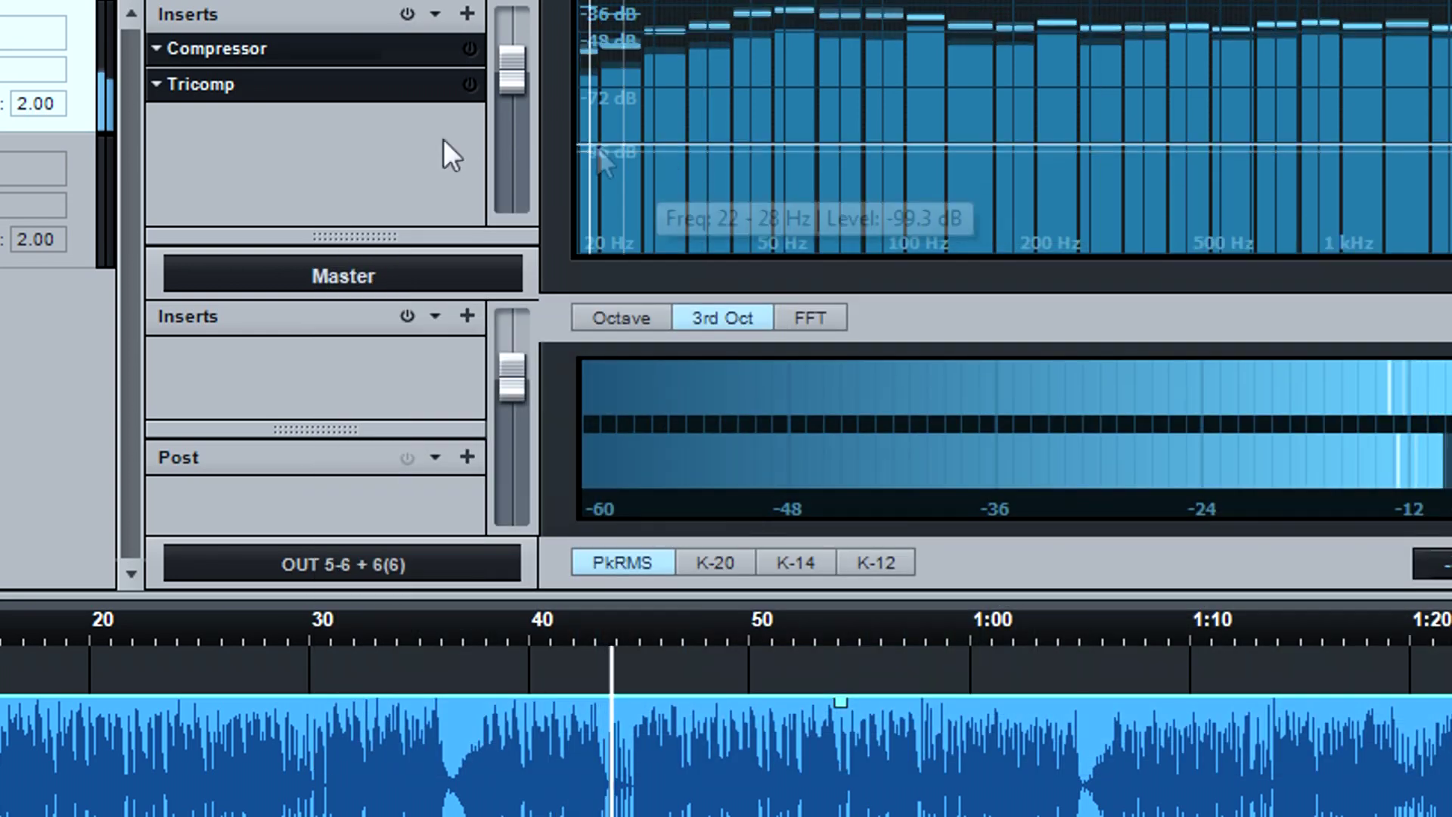
# Enable the Tricomp, adjust its High and Low crossovers, raise Low, and set Sat to 14.0%.
pyautogui.doubleClick(340, 85)
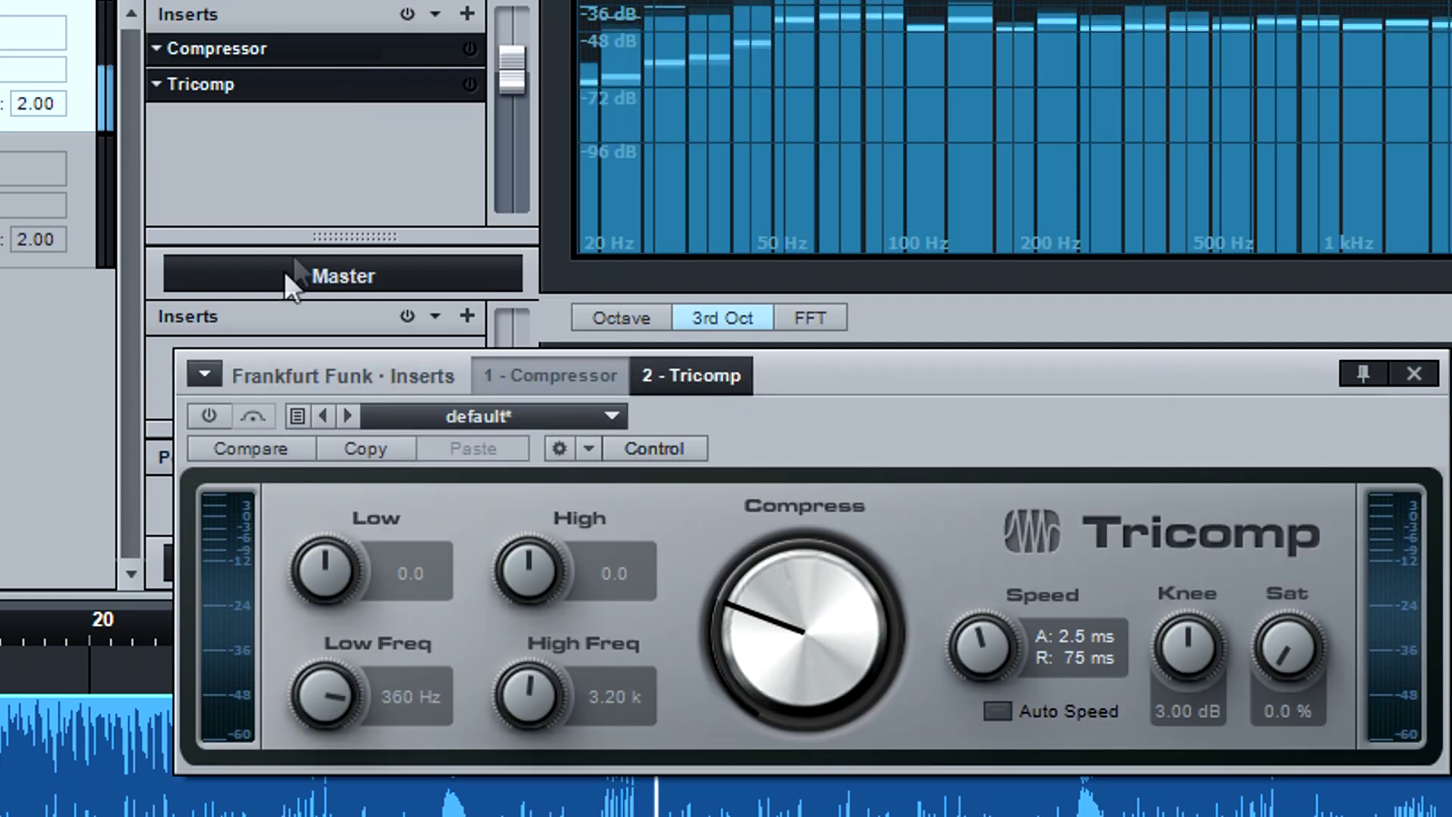
pyautogui.click(209, 416)
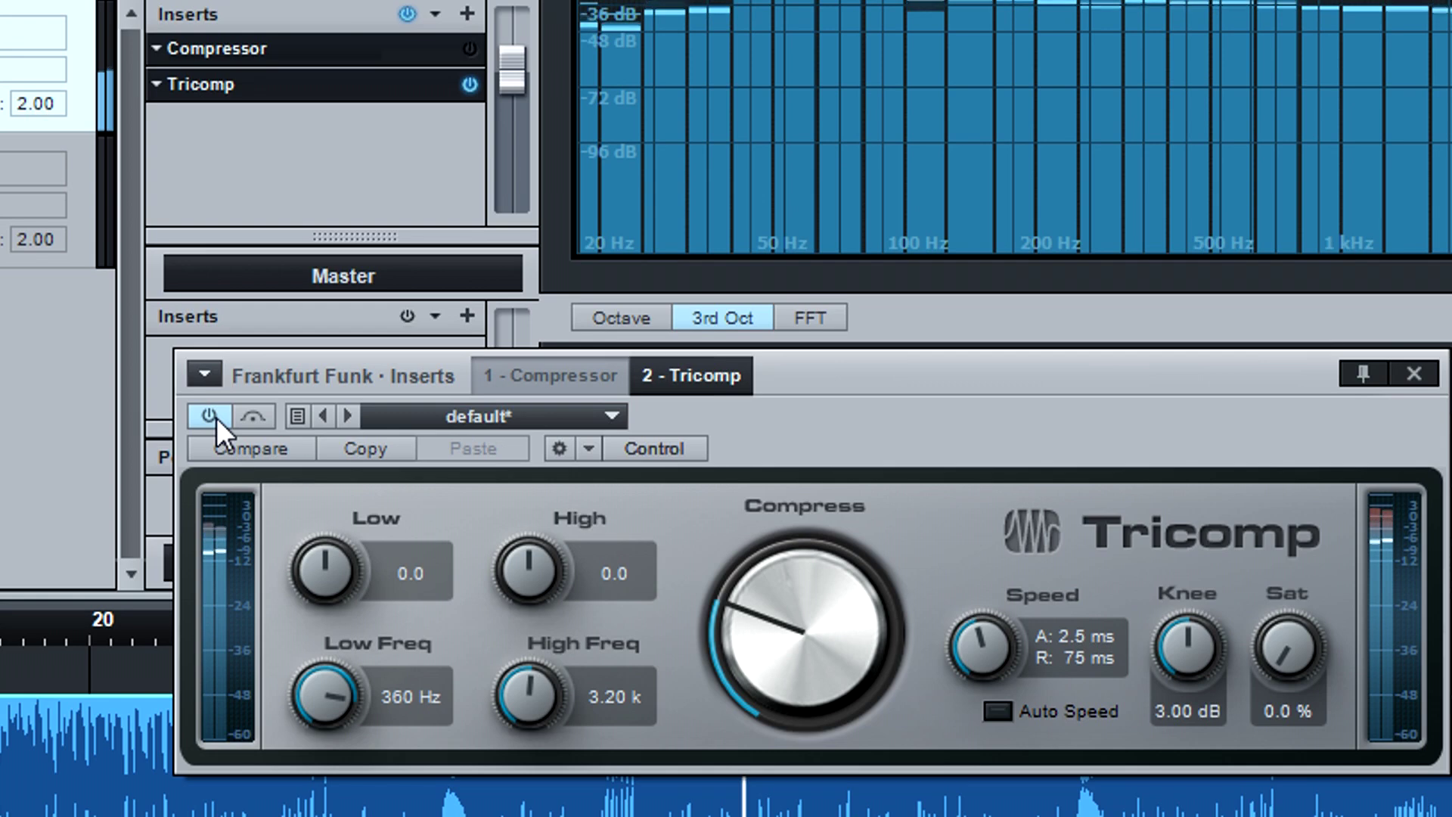
pyautogui.moveTo(537, 690); pyautogui.dragTo(537, 637)
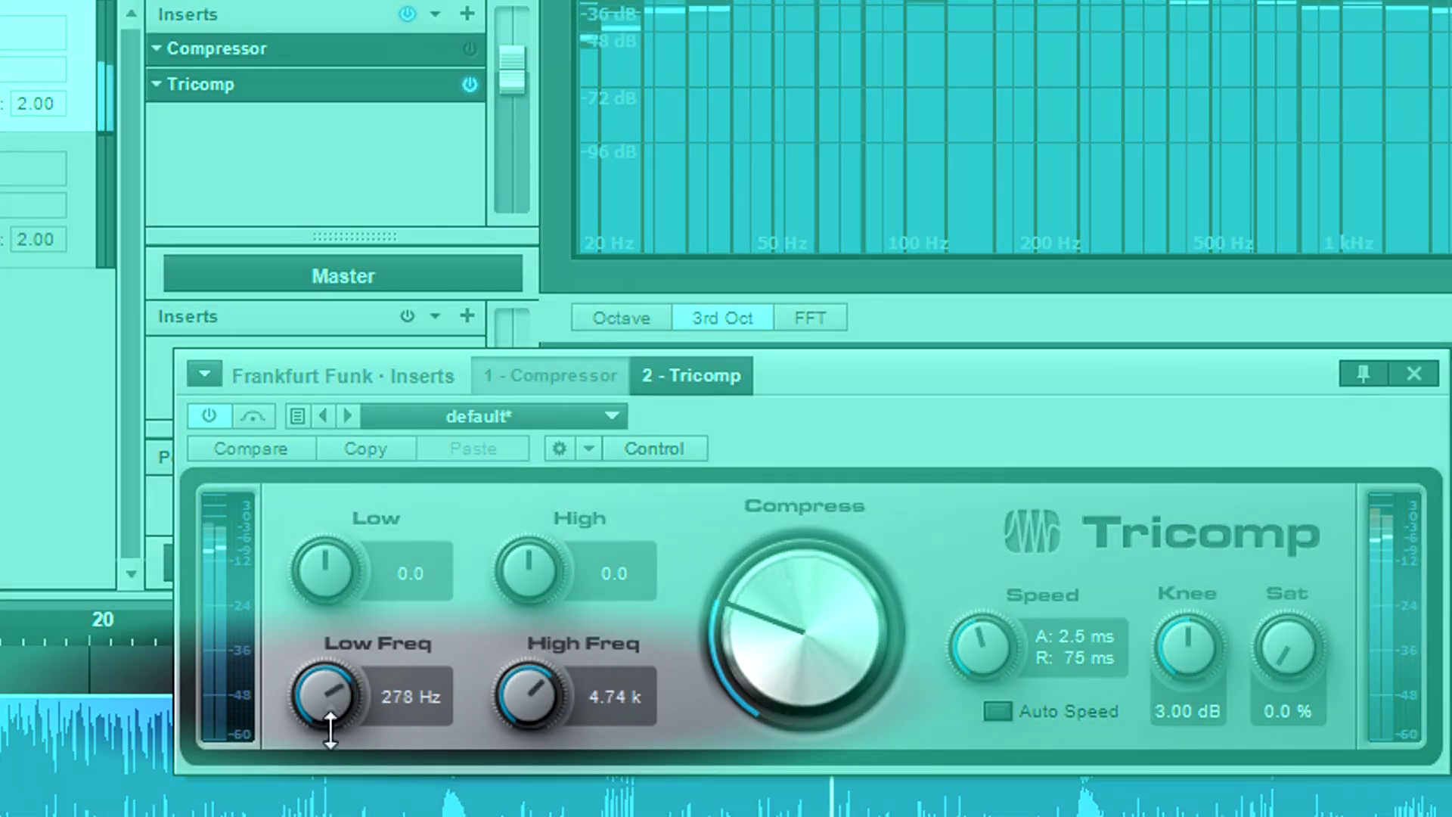
pyautogui.moveTo(330, 730); pyautogui.dragTo(330, 748)
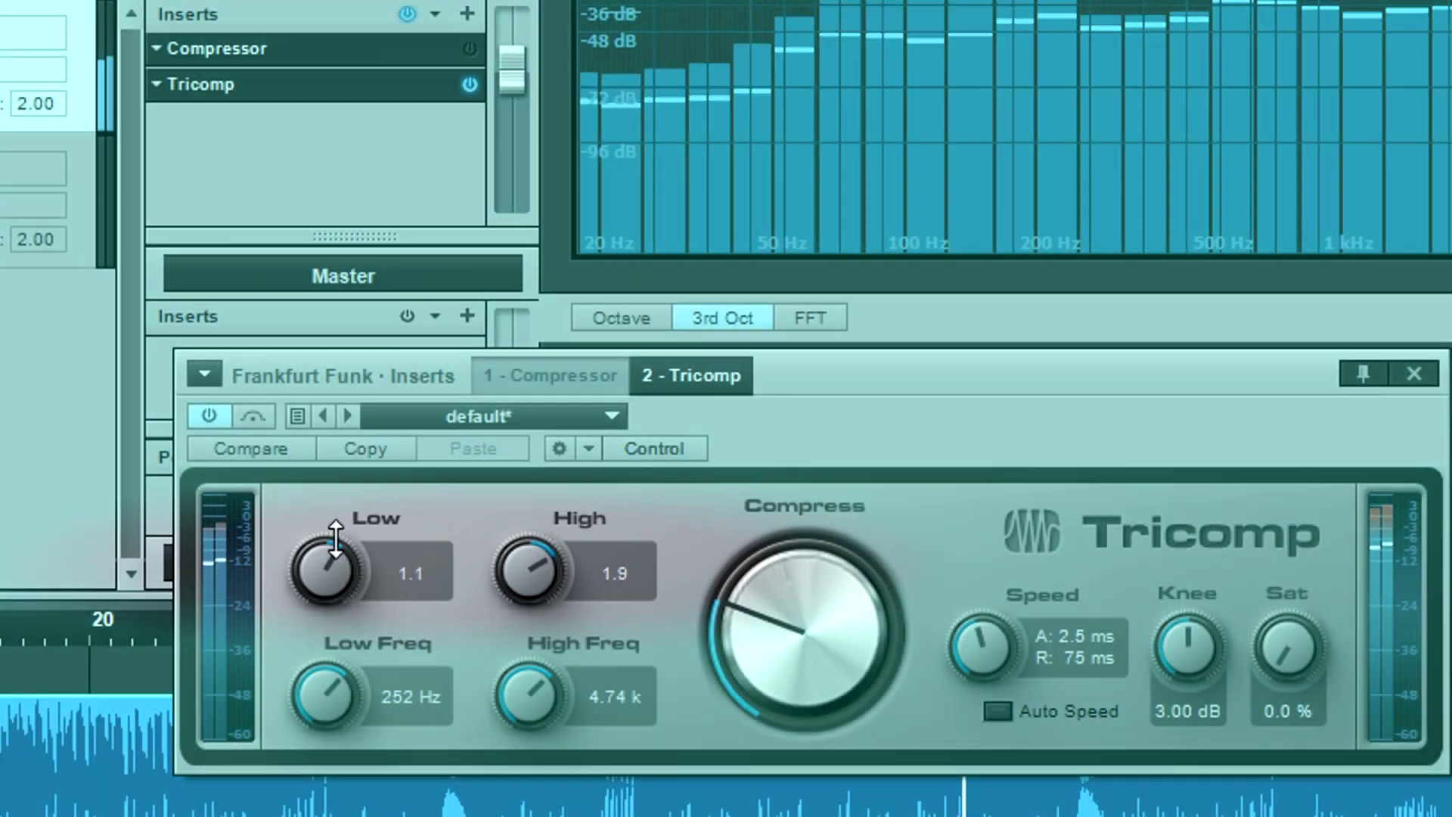
pyautogui.moveTo(335, 538); pyautogui.dragTo(335, 530)
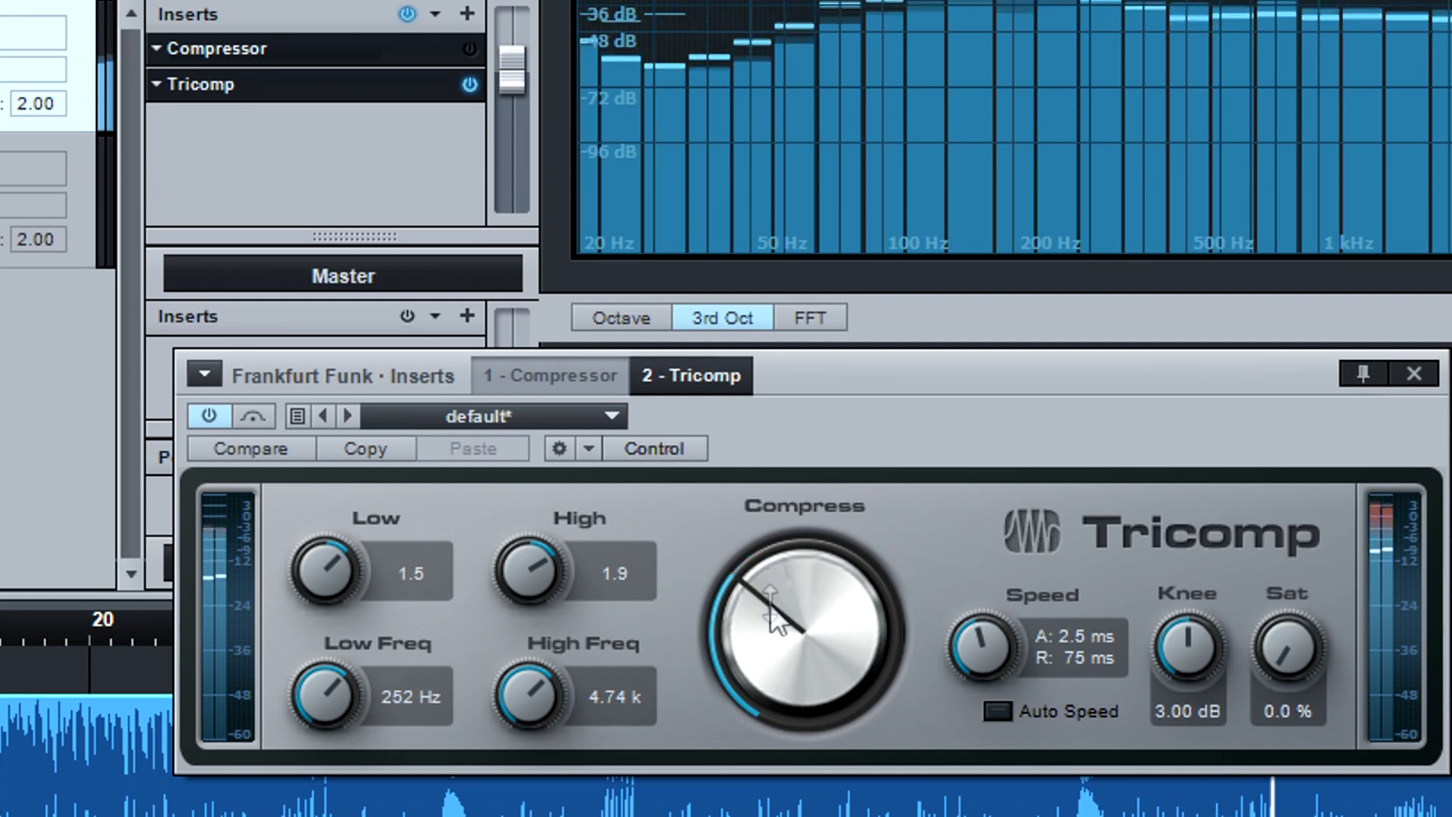
pyautogui.moveTo(1279, 660); pyautogui.dragTo(1283, 600)
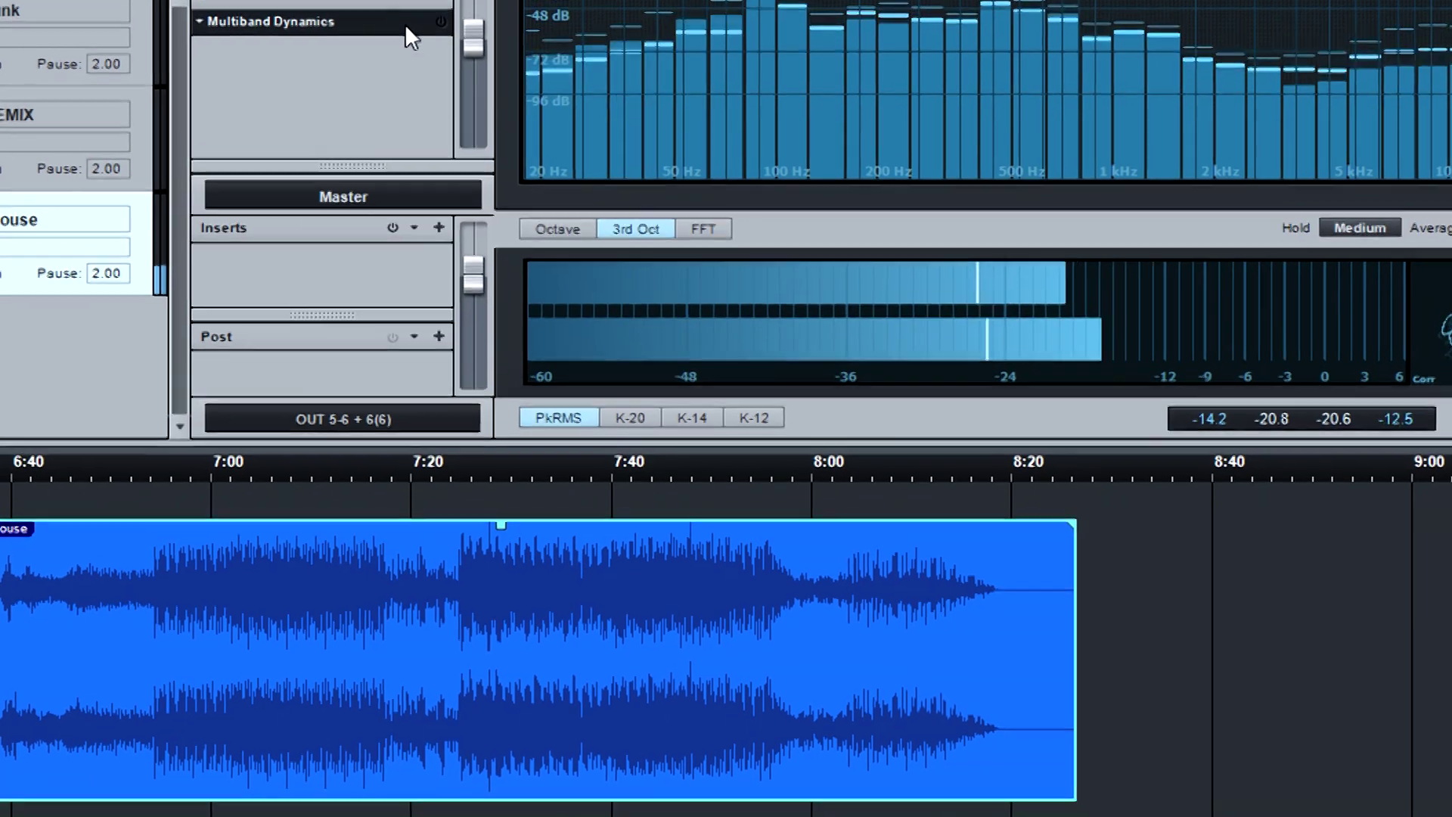
# Switch on Multiband Dynamics and set the mid band's upper crossover to 1.11 kHz.
pyautogui.doubleClick(411, 39)
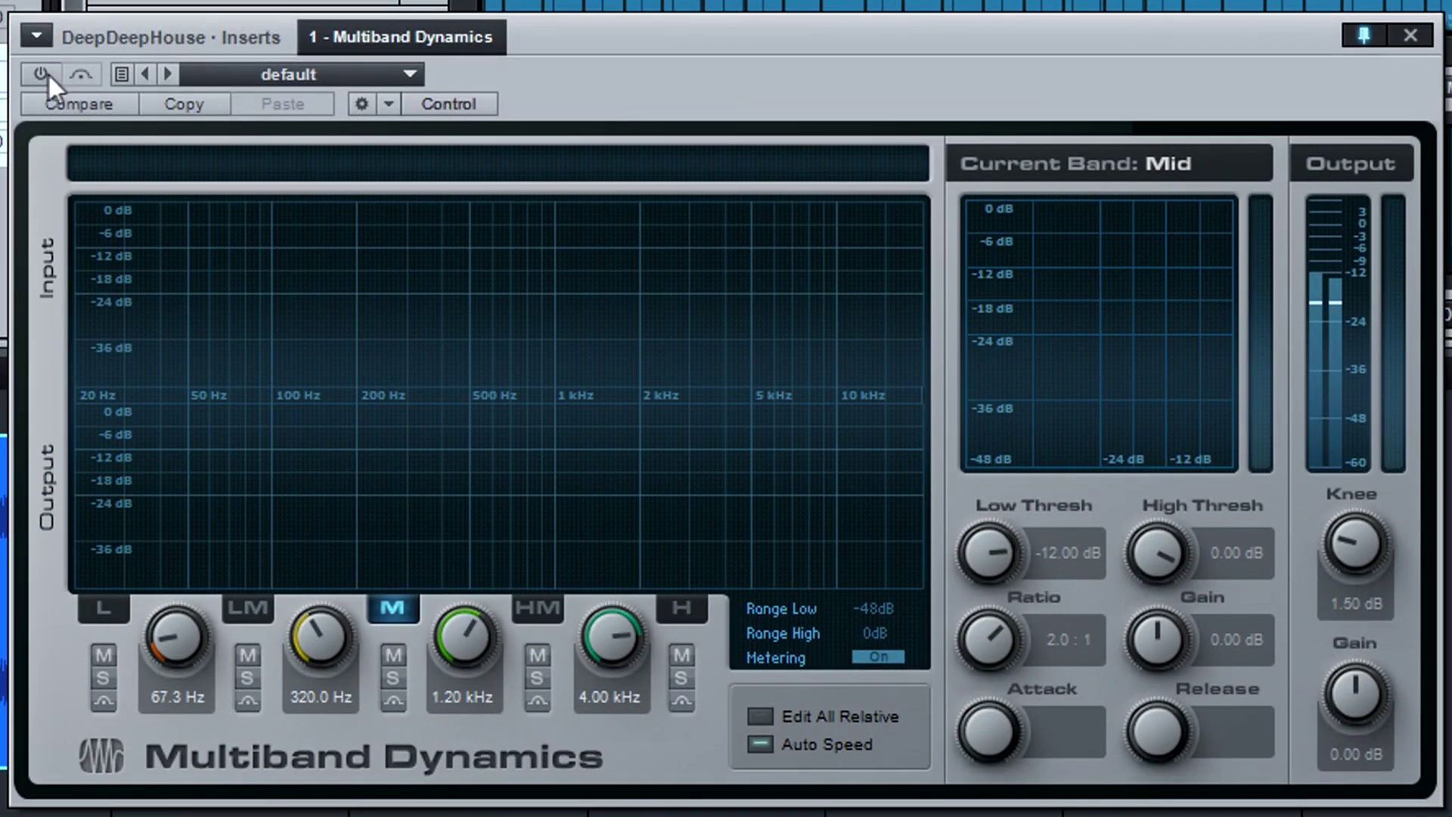
pyautogui.click(41, 74)
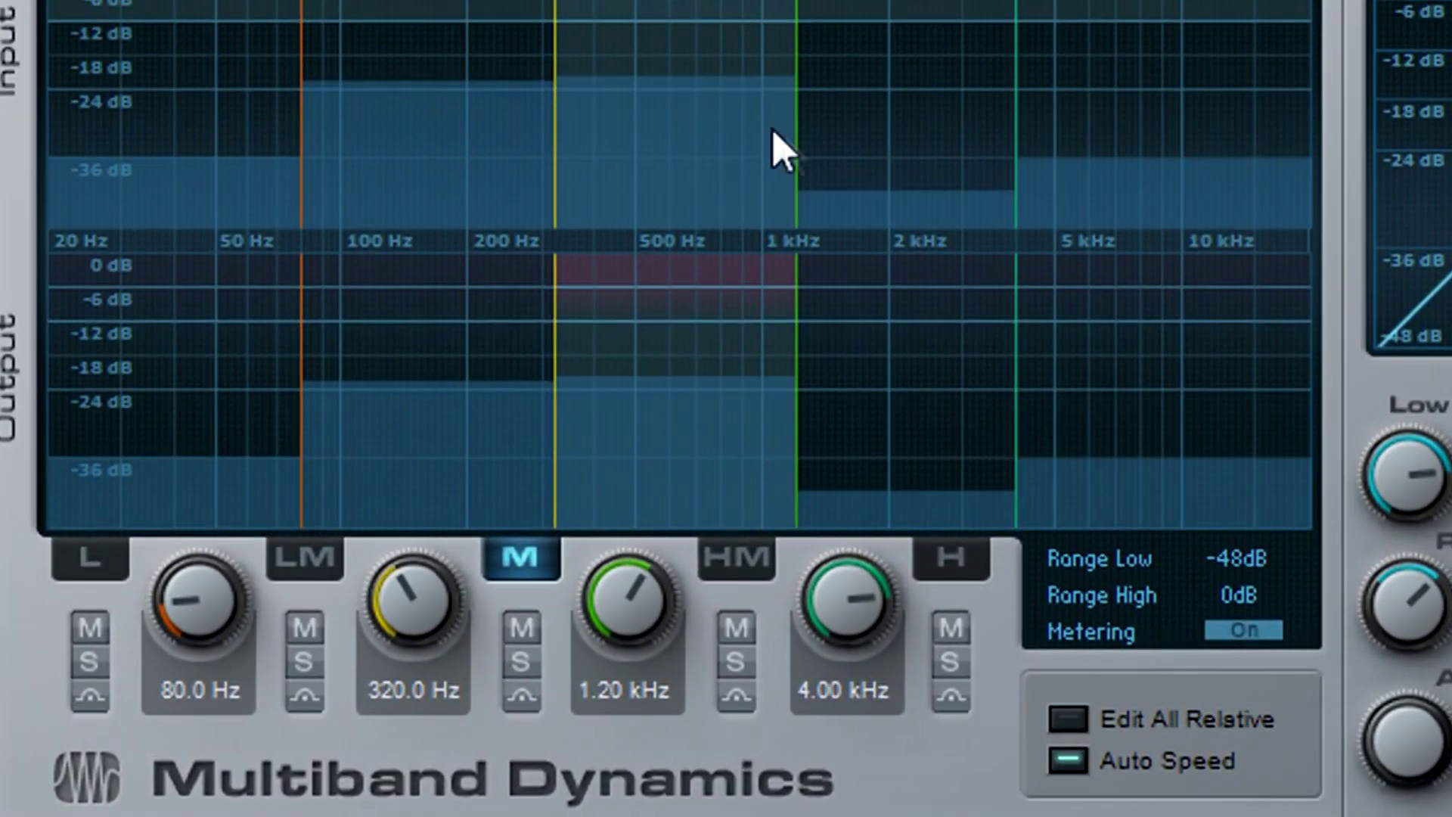
pyautogui.moveTo(794, 143)
pyautogui.mouseDown()
pyautogui.moveTo(869, 139)
pyautogui.moveTo(781, 139)
pyautogui.mouseUp()
# Audition the mid band using its Mute, Solo and listen buttons, then return to normal.
pyautogui.click(521, 630)
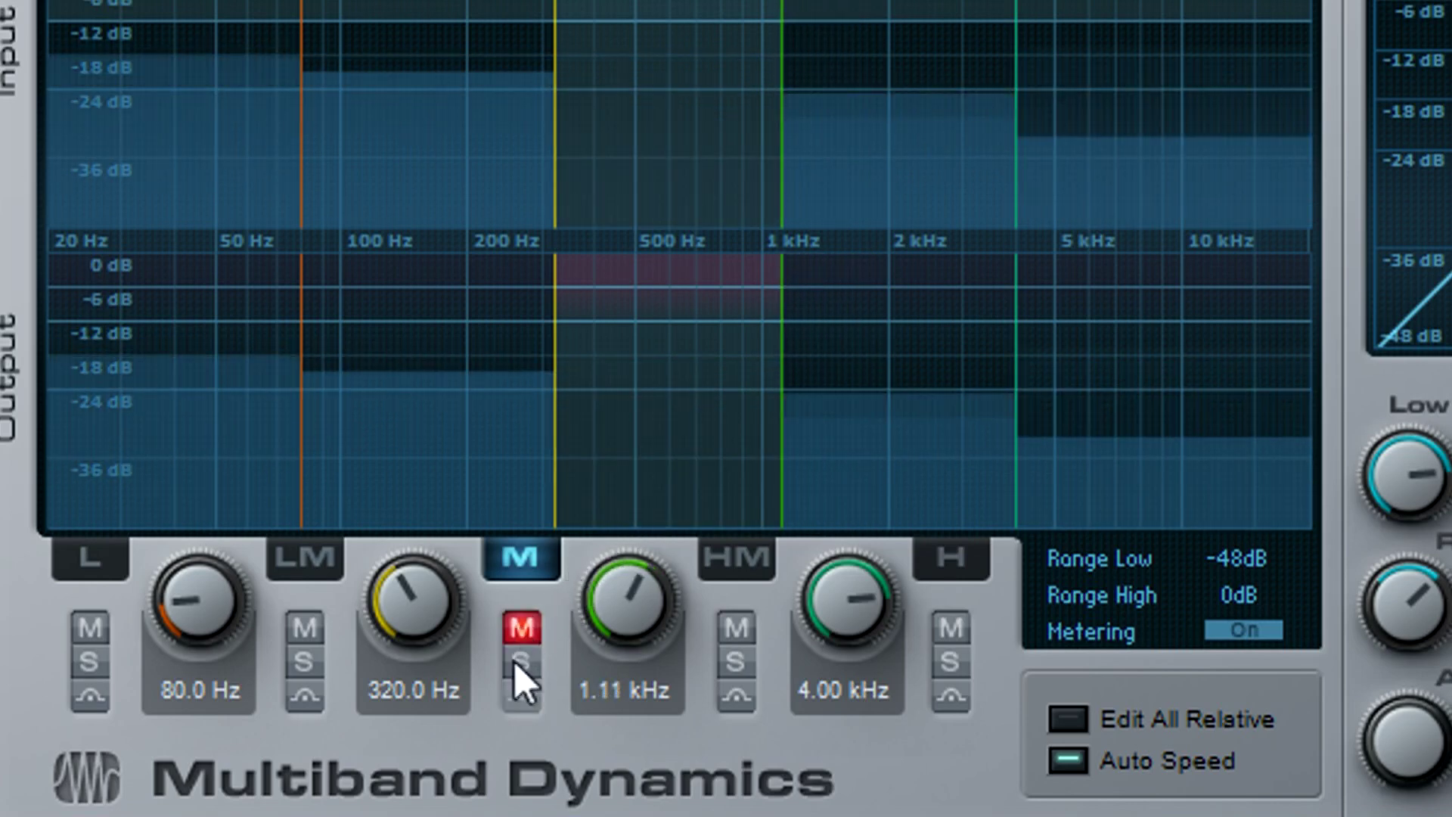
pyautogui.click(518, 662)
pyautogui.click(521, 628)
pyautogui.click(521, 628)
pyautogui.click(521, 696)
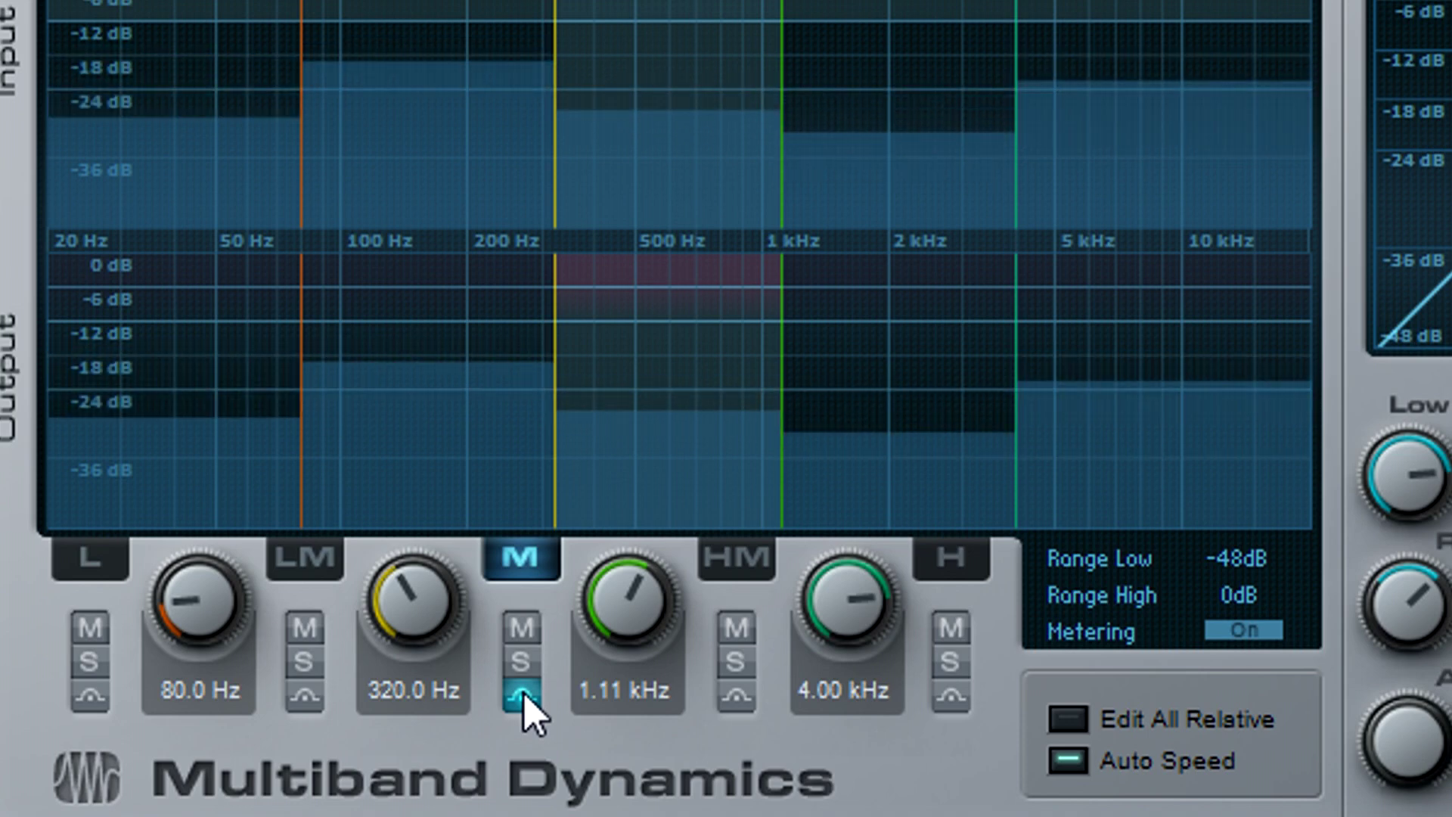
pyautogui.click(521, 696)
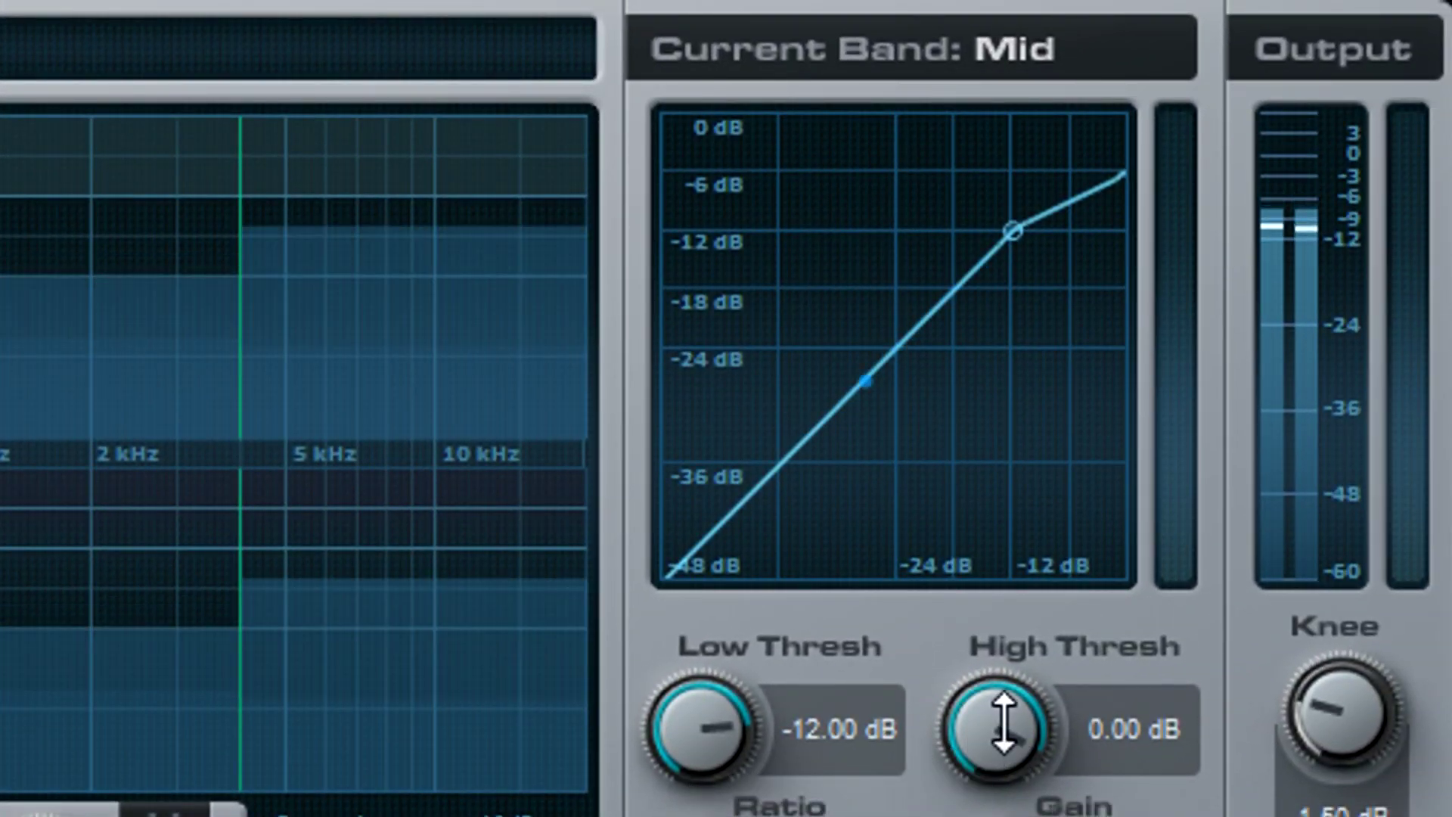
# Lower the Mid band's High Thresh to -4.32 dB, adding a second knee to the curve.
pyautogui.moveTo(1004, 723); pyautogui.dragTo(1006, 737)
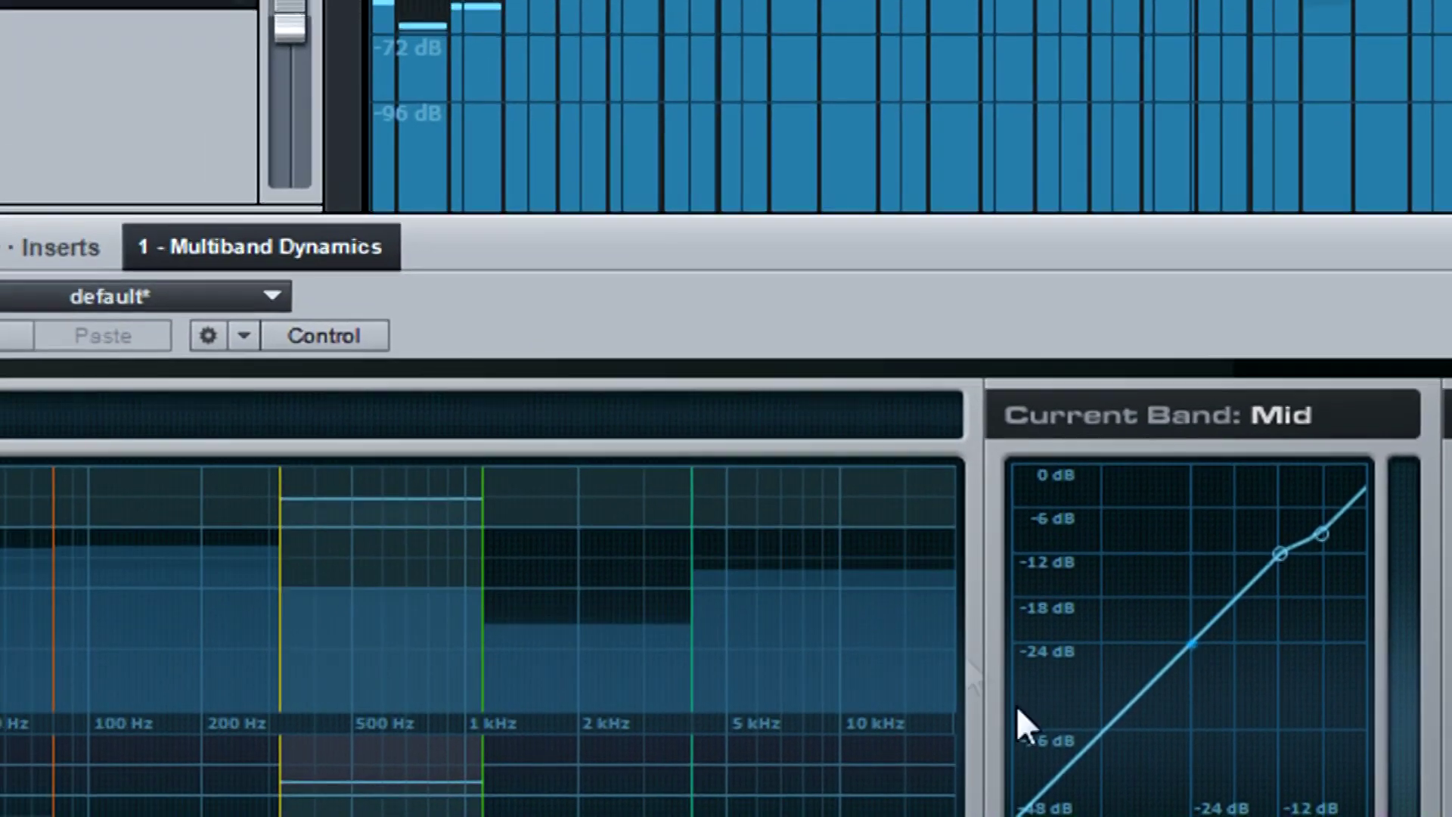
# Insert a Limiter after Multiband Dynamics and nudge its Ceiling down to -0.06 dB.
pyautogui.click(391, 22)
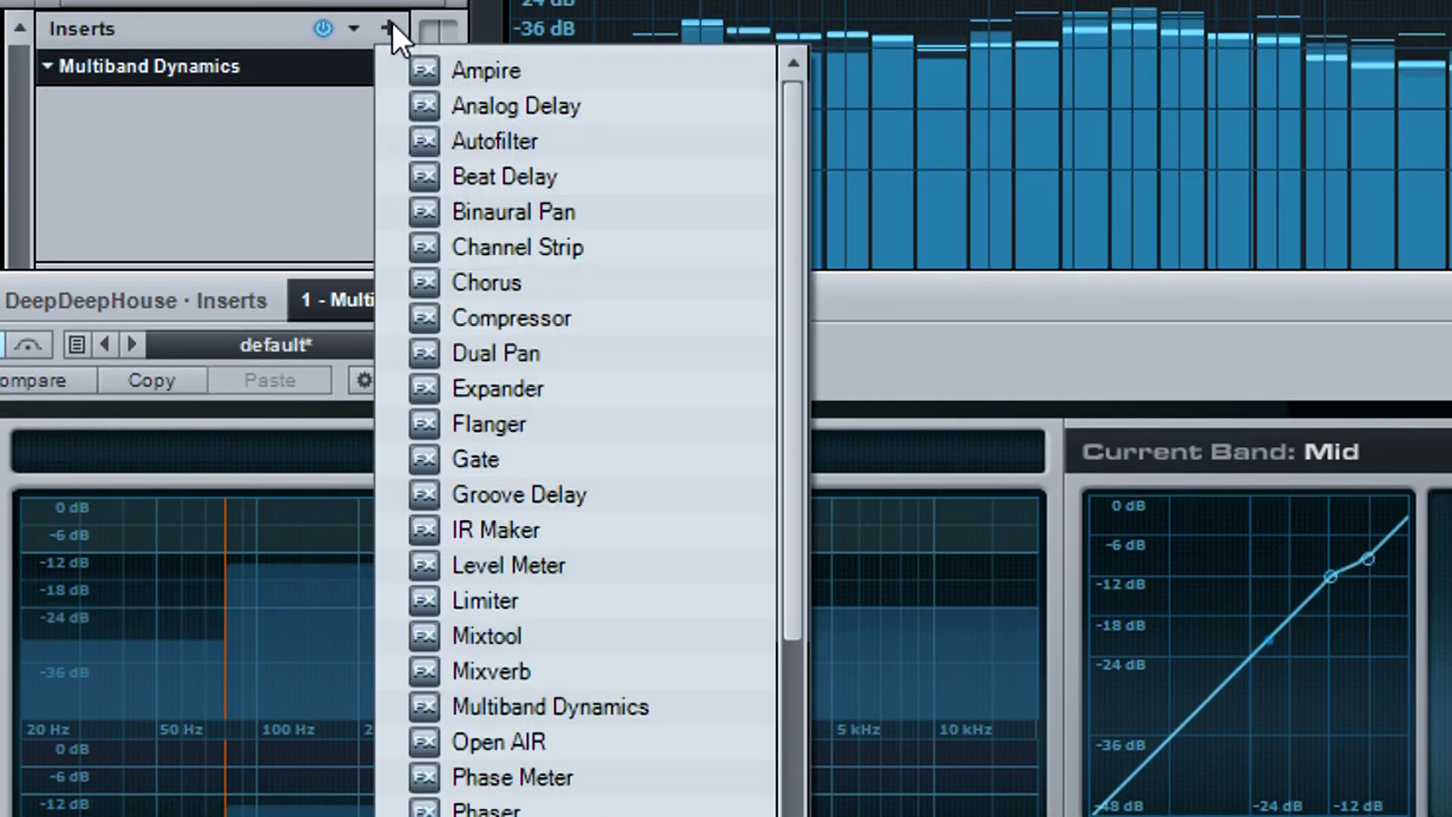
pyautogui.click(524, 599)
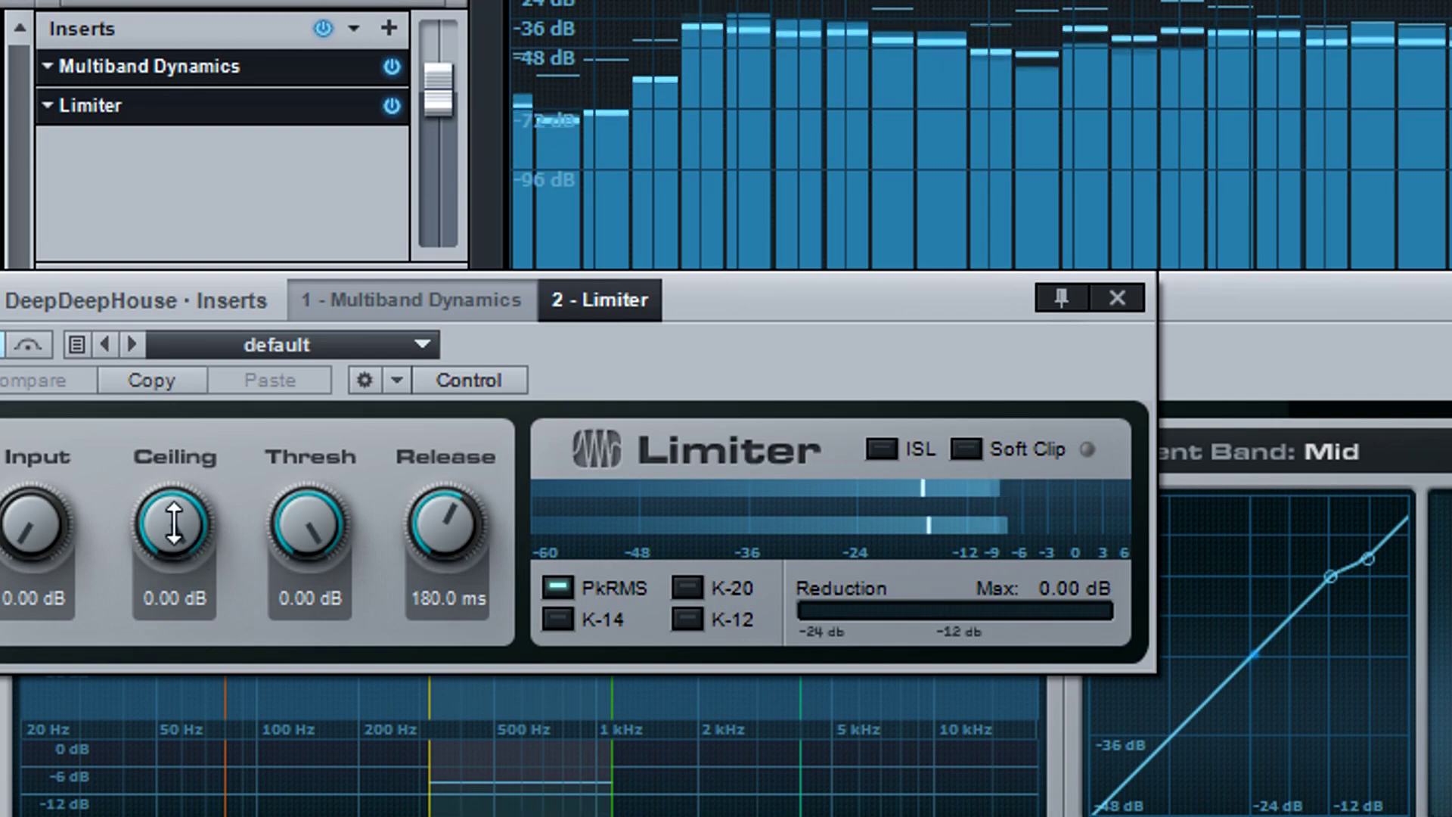
pyautogui.moveTo(174, 524); pyautogui.dragTo(173, 526)
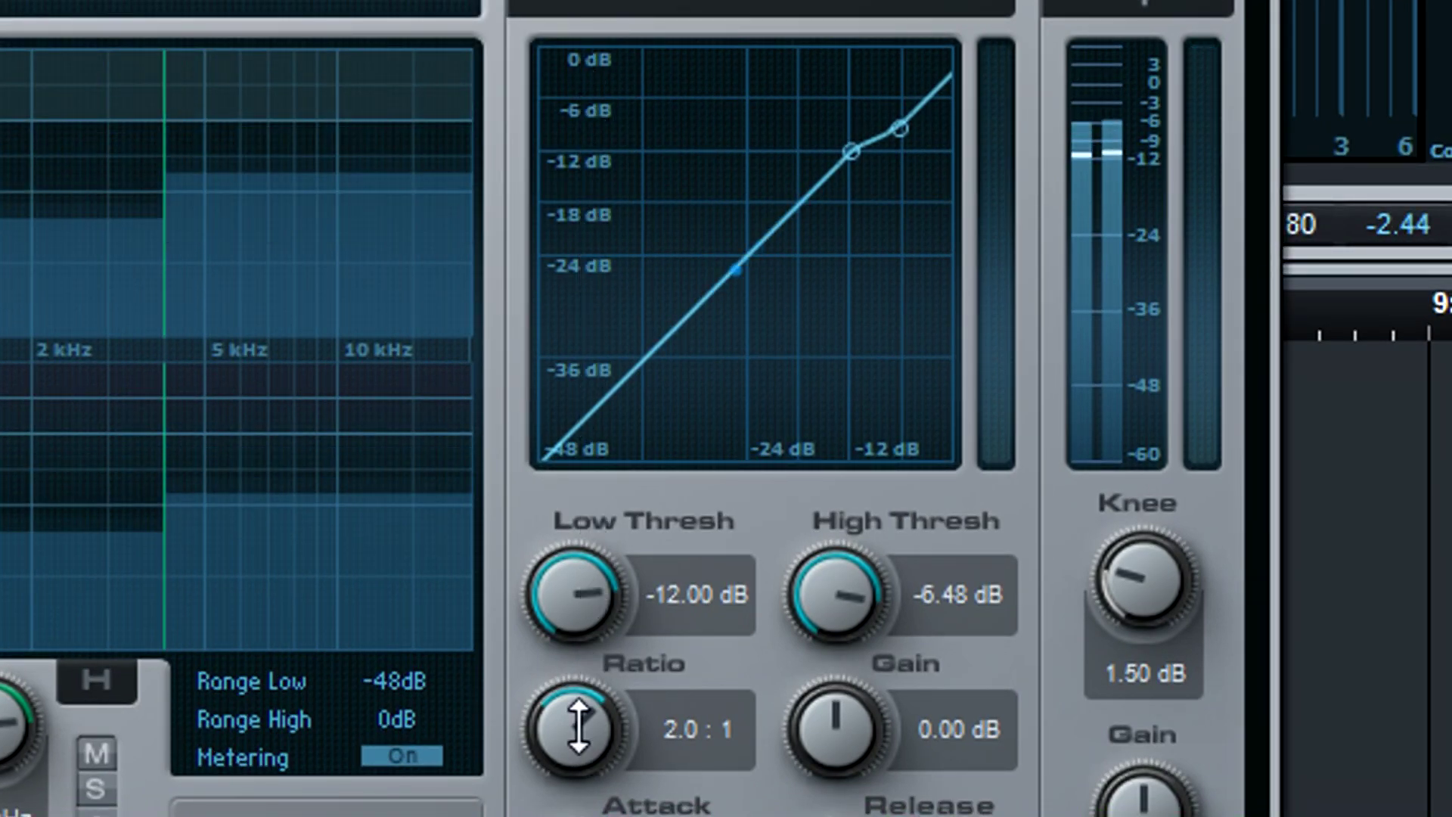
# Lower the mid band ratio to 1.0:1 and show the Multiband Dynamics presets.
pyautogui.moveTo(578, 728)
pyautogui.mouseDown()
pyautogui.moveTo(581, 816)
pyautogui.moveTo(582, 730)
pyautogui.mouseUp()
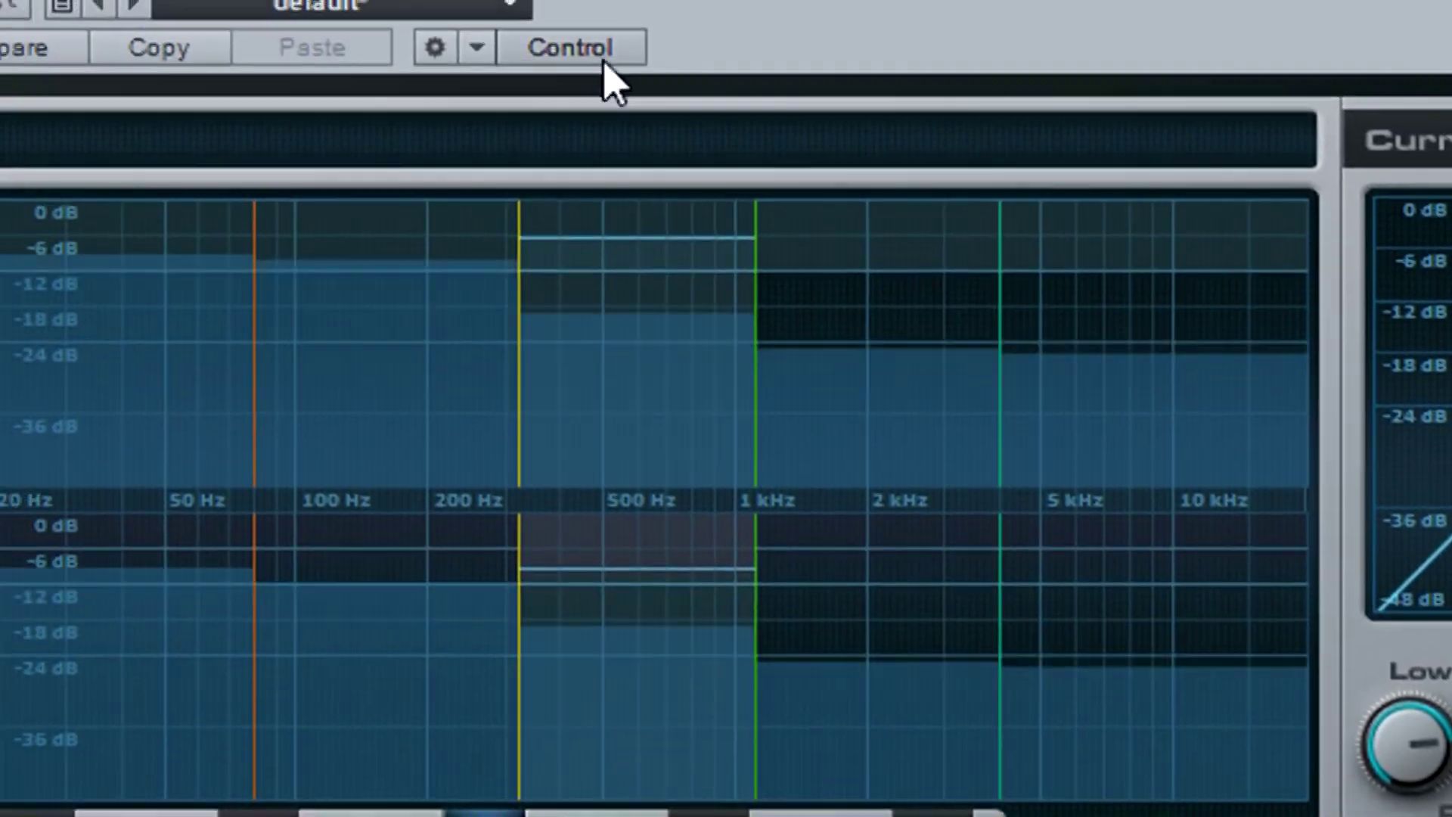
pyautogui.click(513, 3)
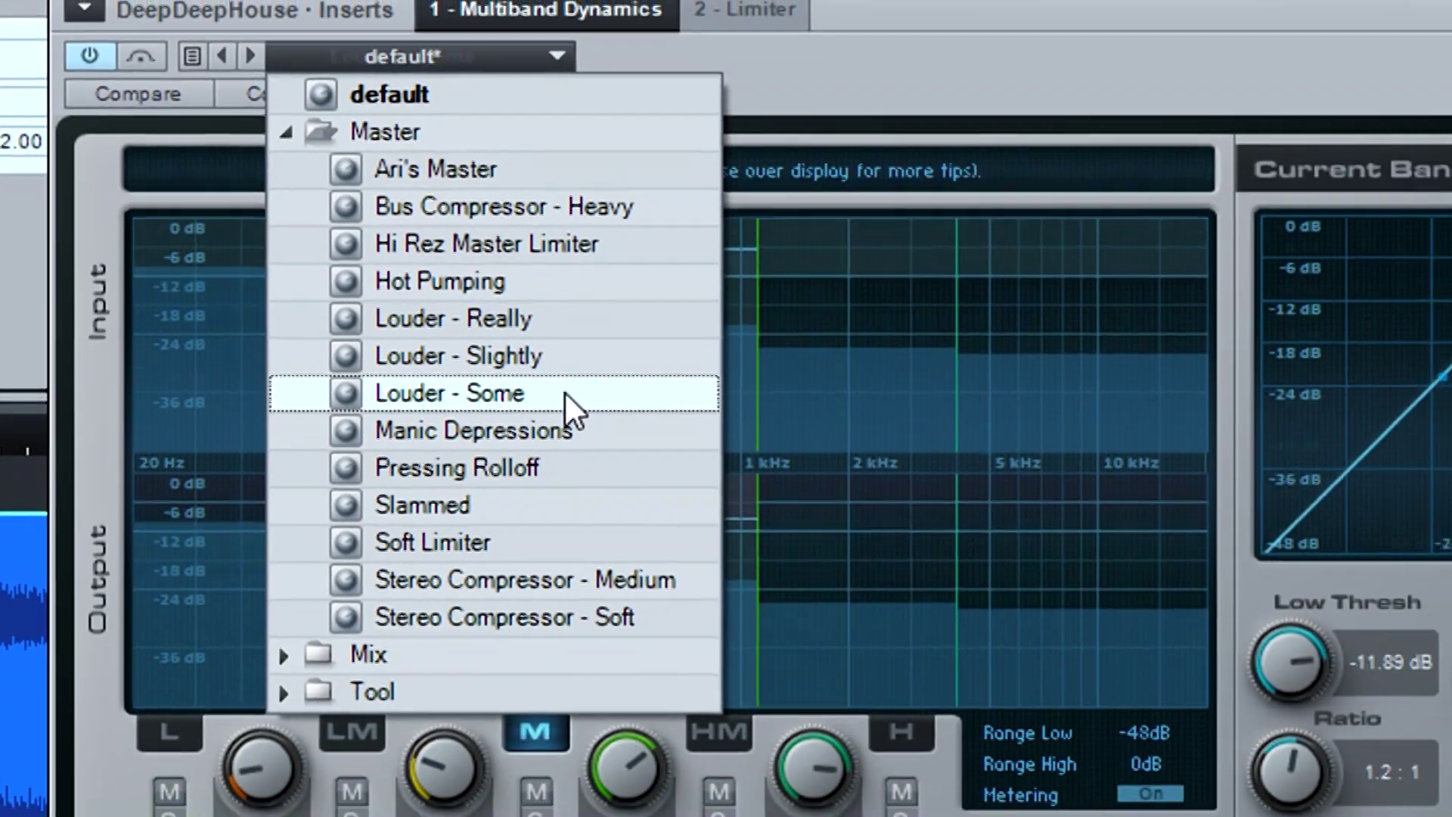
# Apply the Master 'Louder - Some' preset to Multiband Dynamics and close the preset list.
pyautogui.click(564, 393)
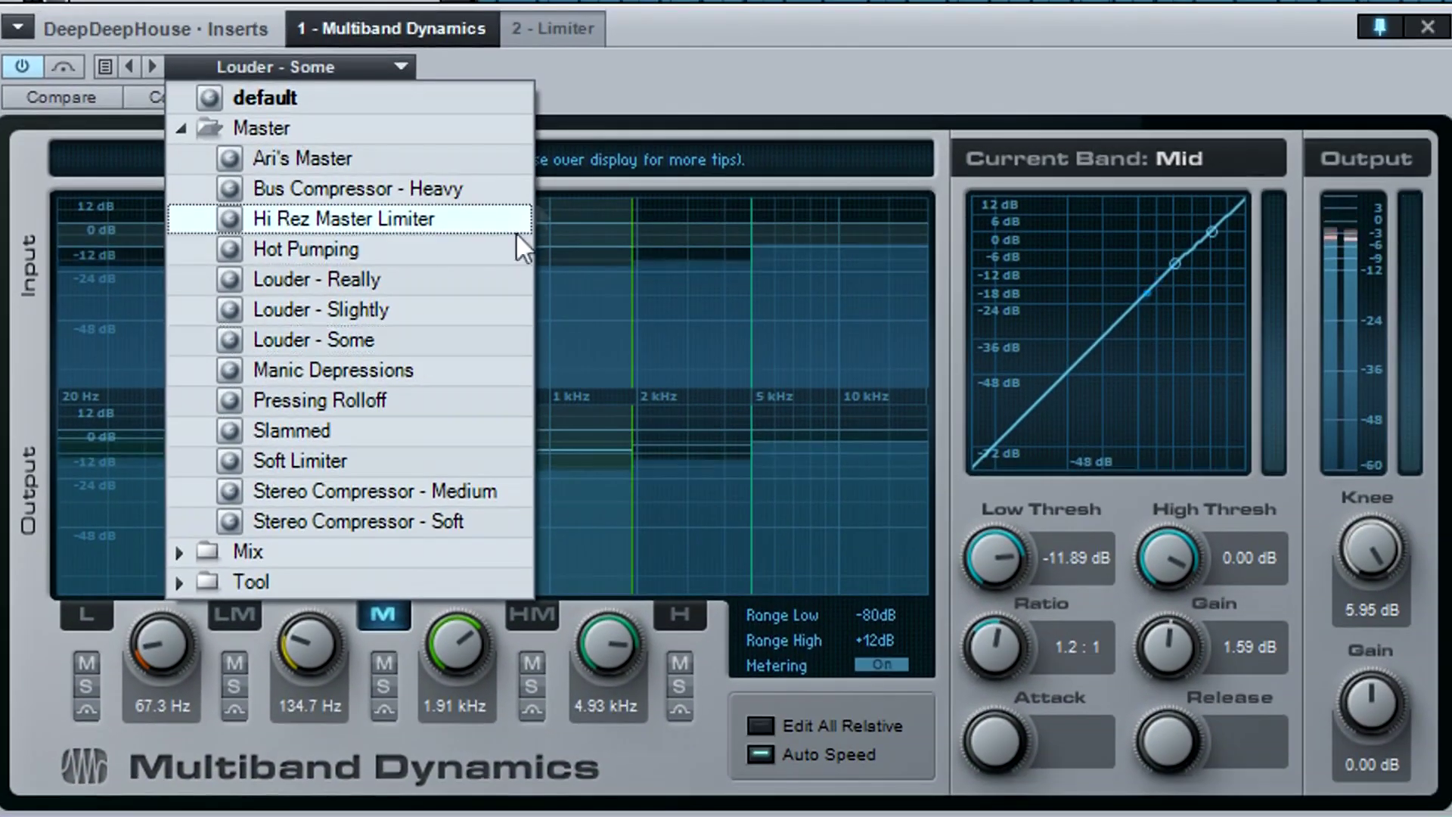
pyautogui.click(603, 85)
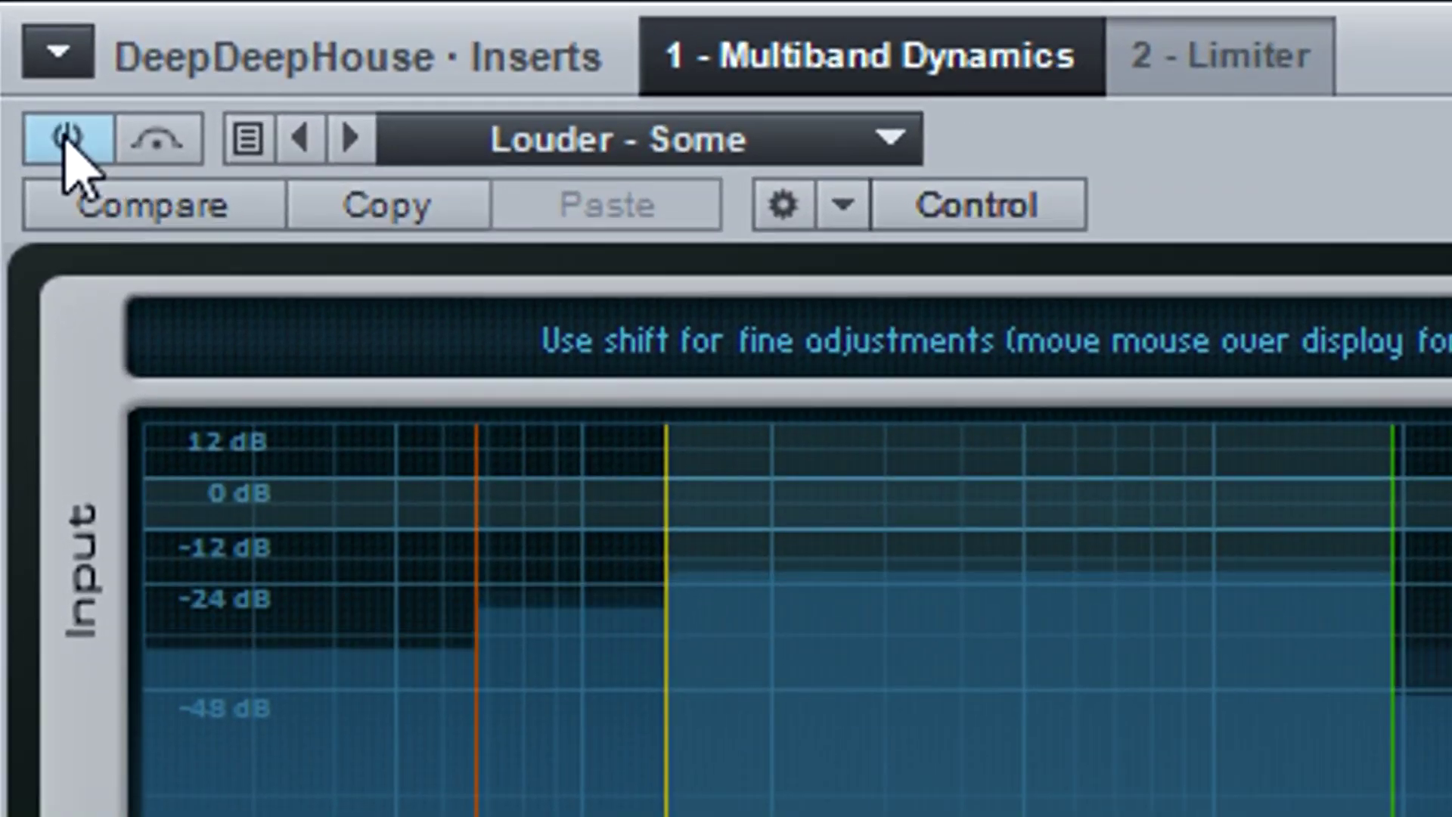
pyautogui.click(40, 99)
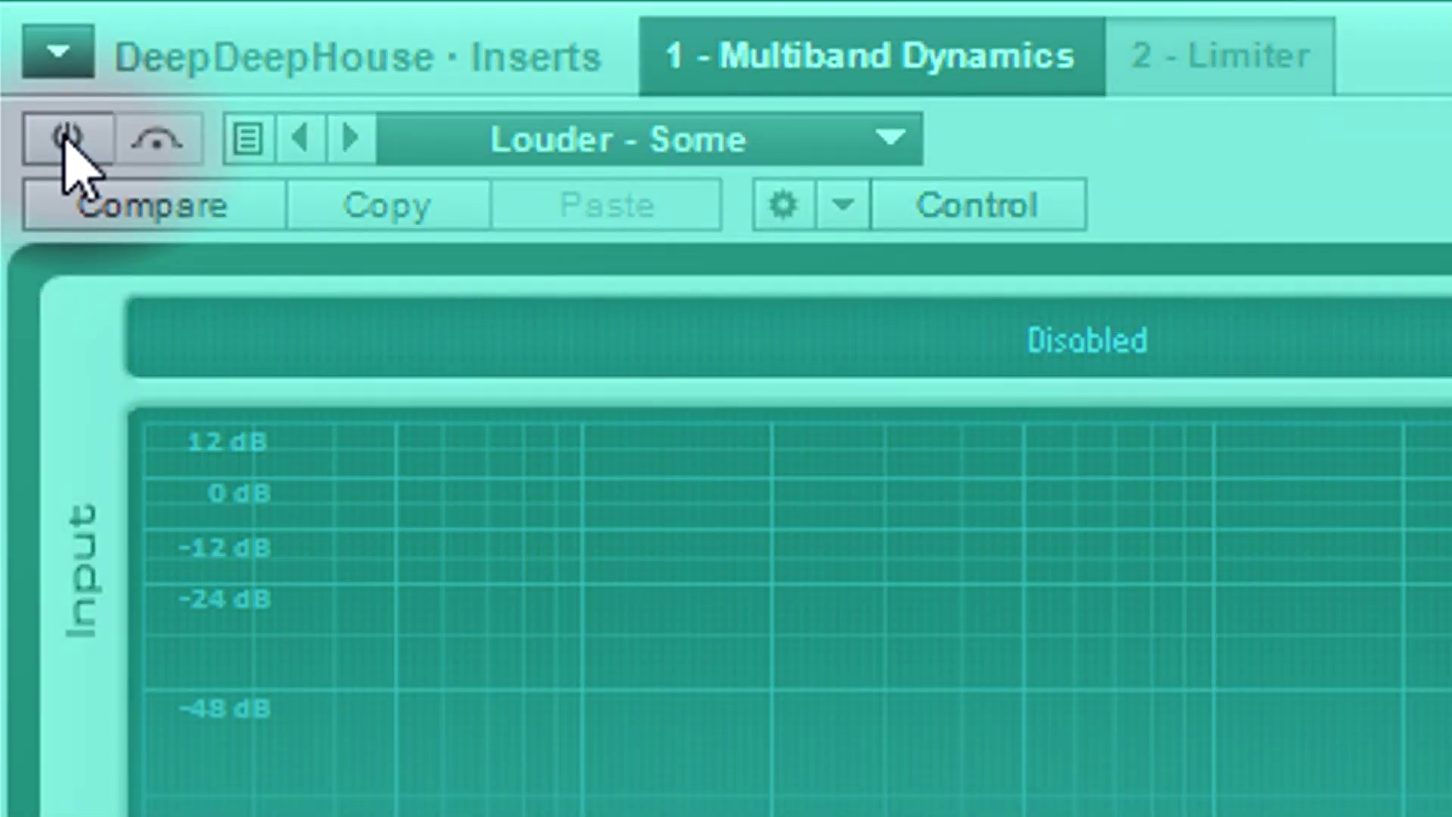
pyautogui.click(66, 139)
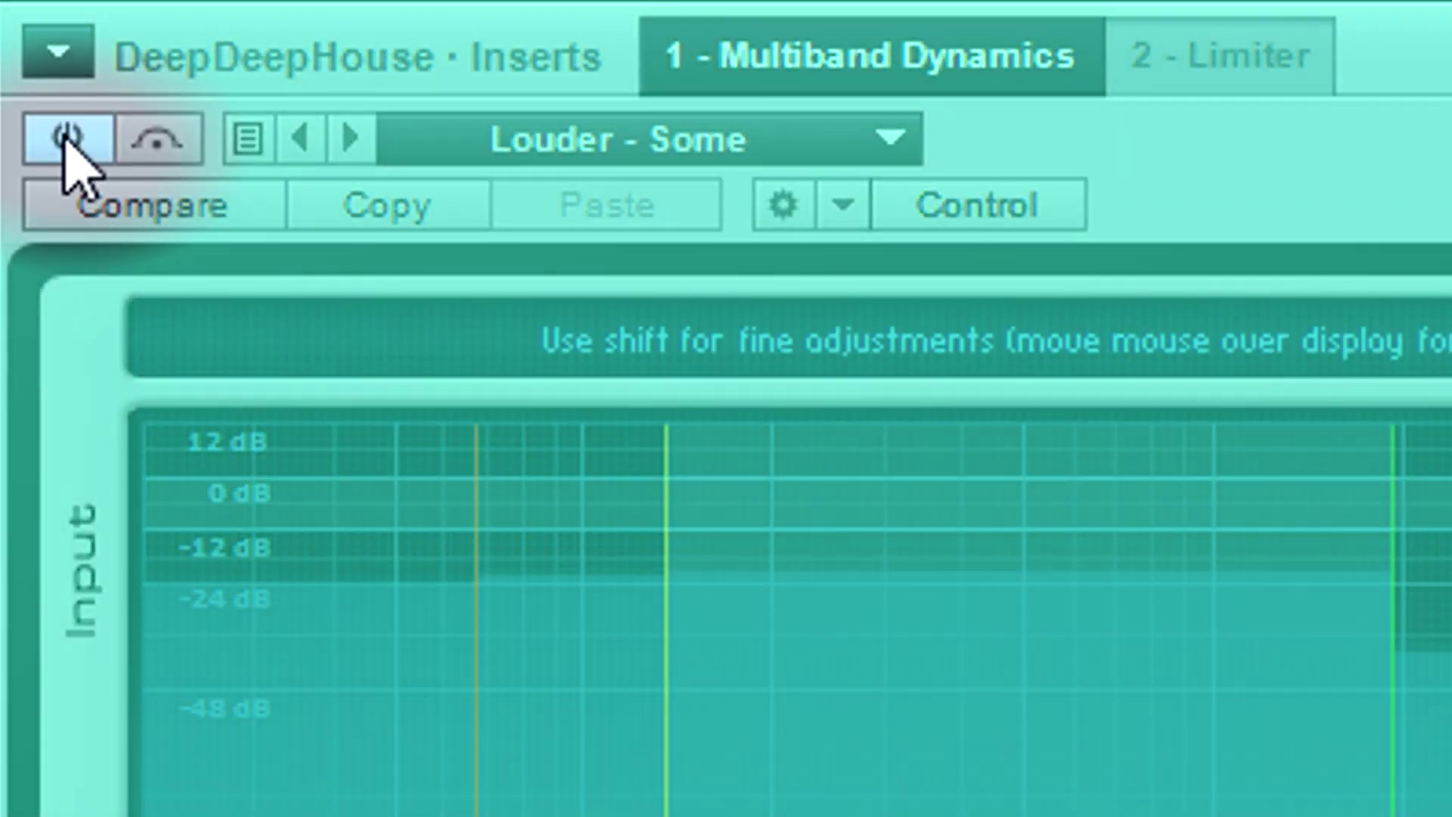
pyautogui.click(68, 138)
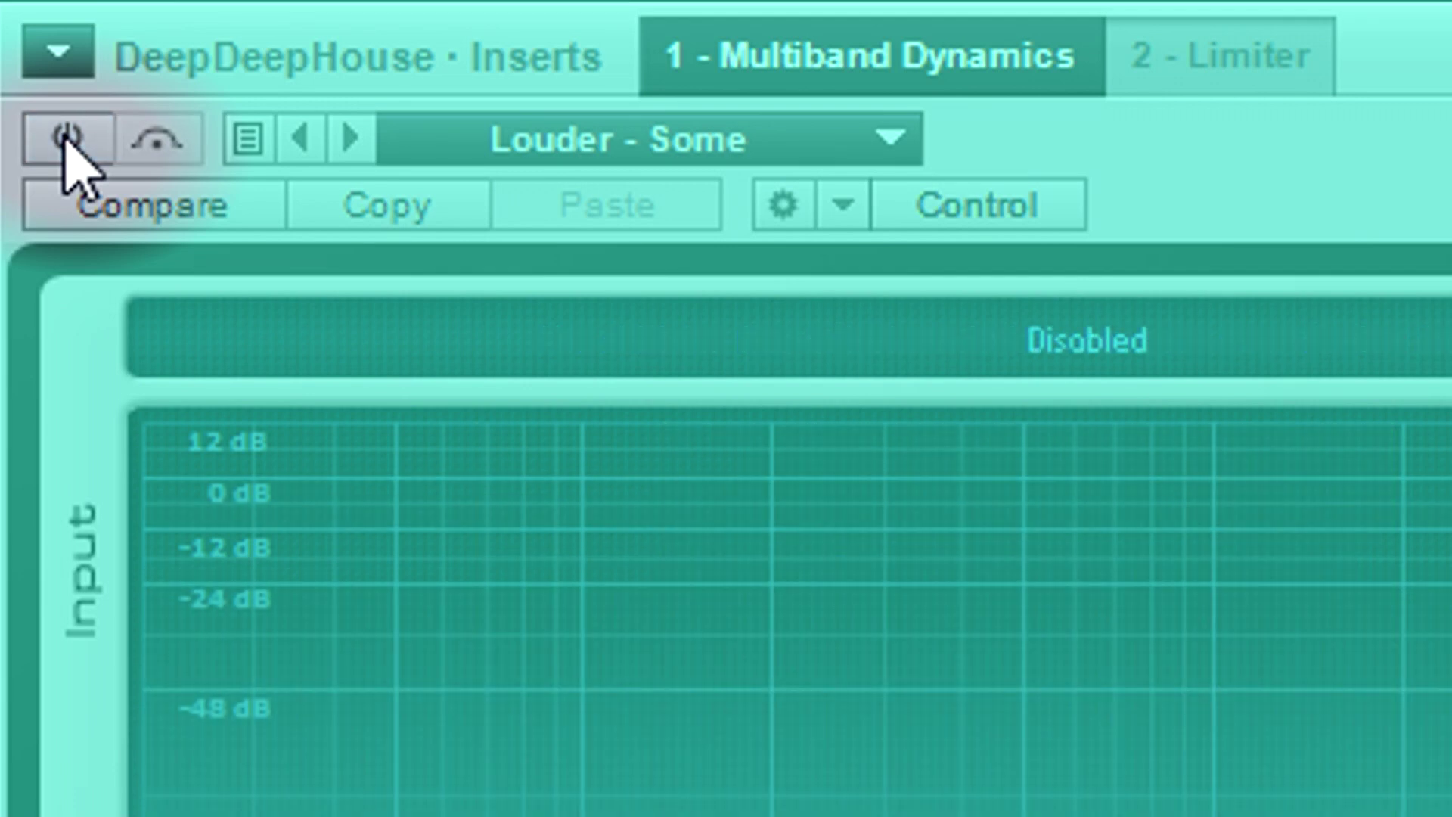
pyautogui.click(66, 138)
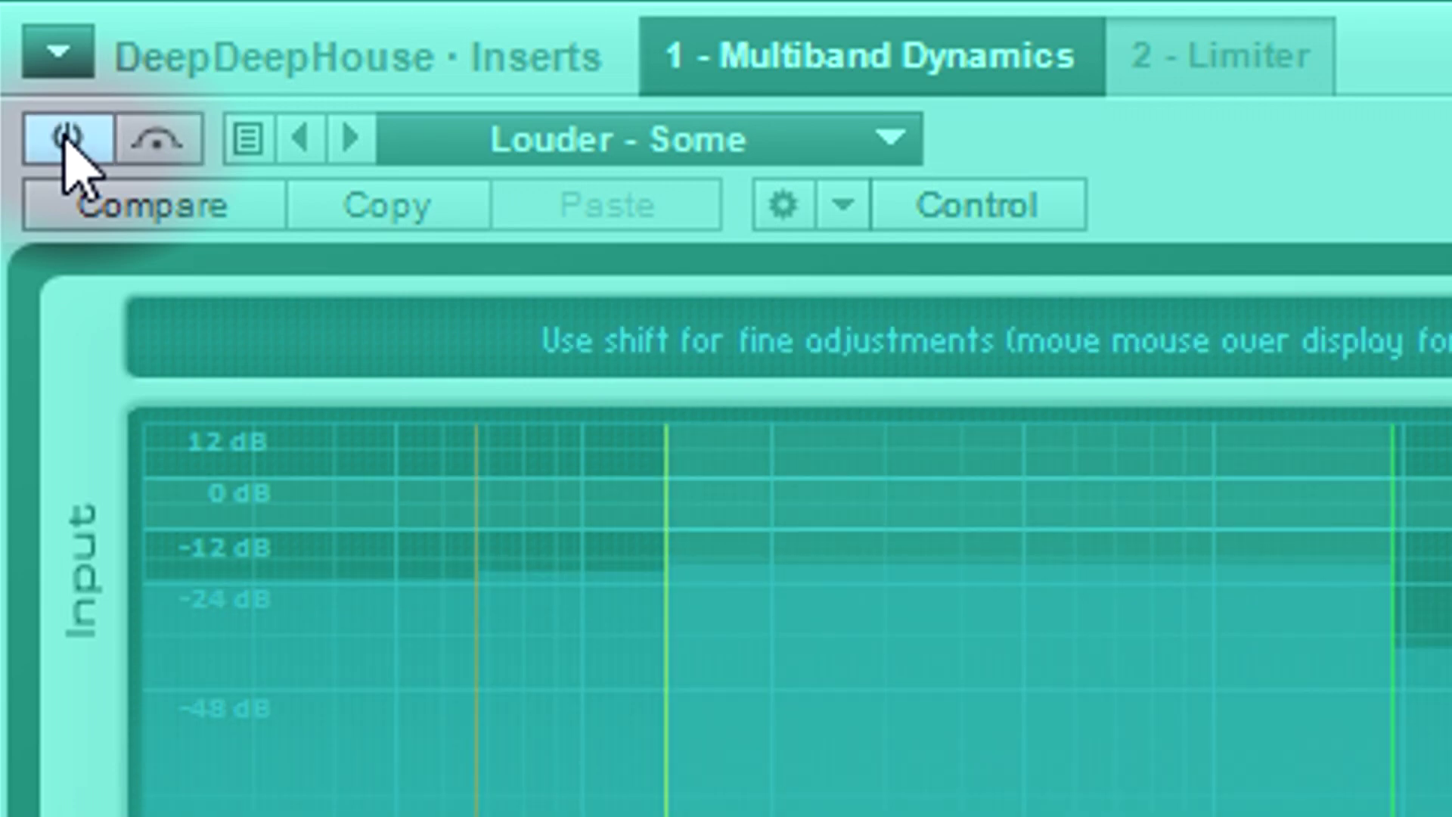